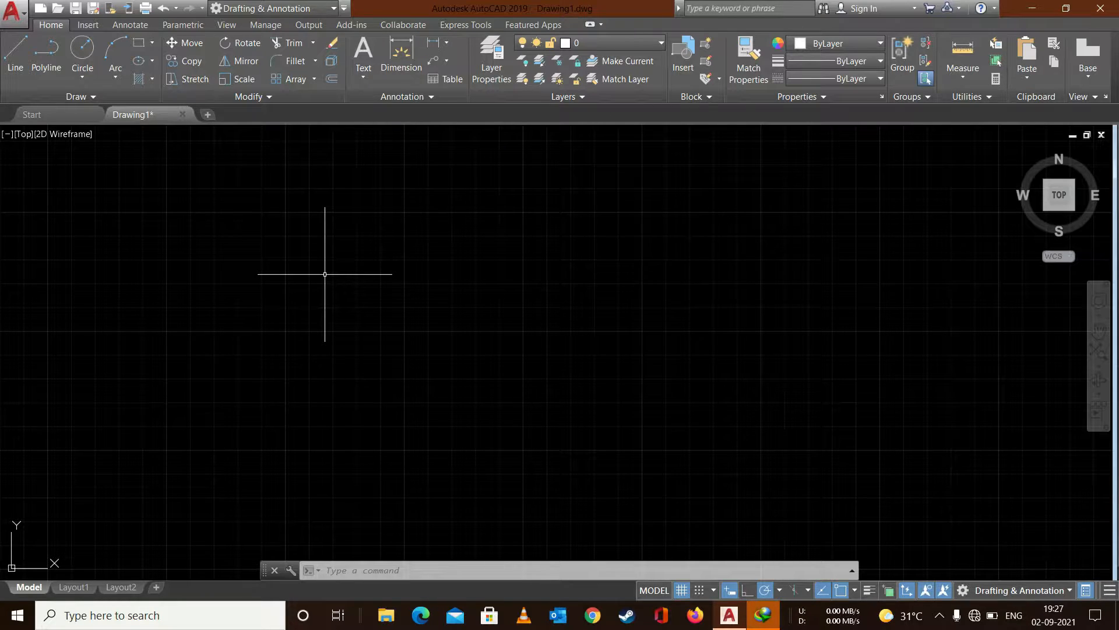
Step: Draw a zigzag of seven connected lines rising from the lower-left, each spanning about 2 to 3.3 units horizontally
left_click(15, 53)
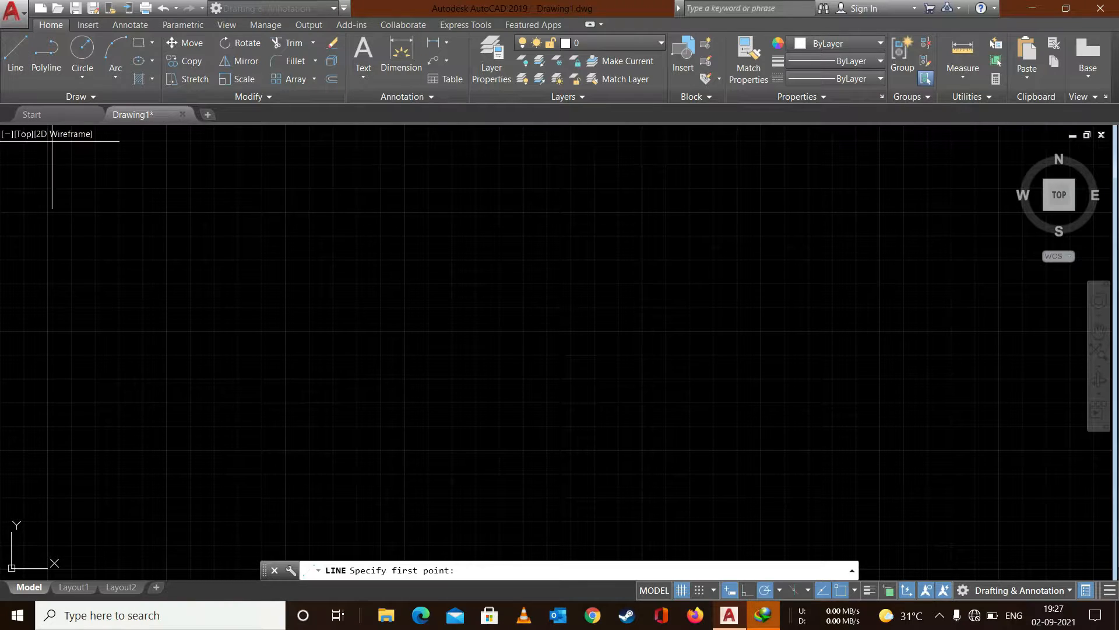
left_click(47, 406)
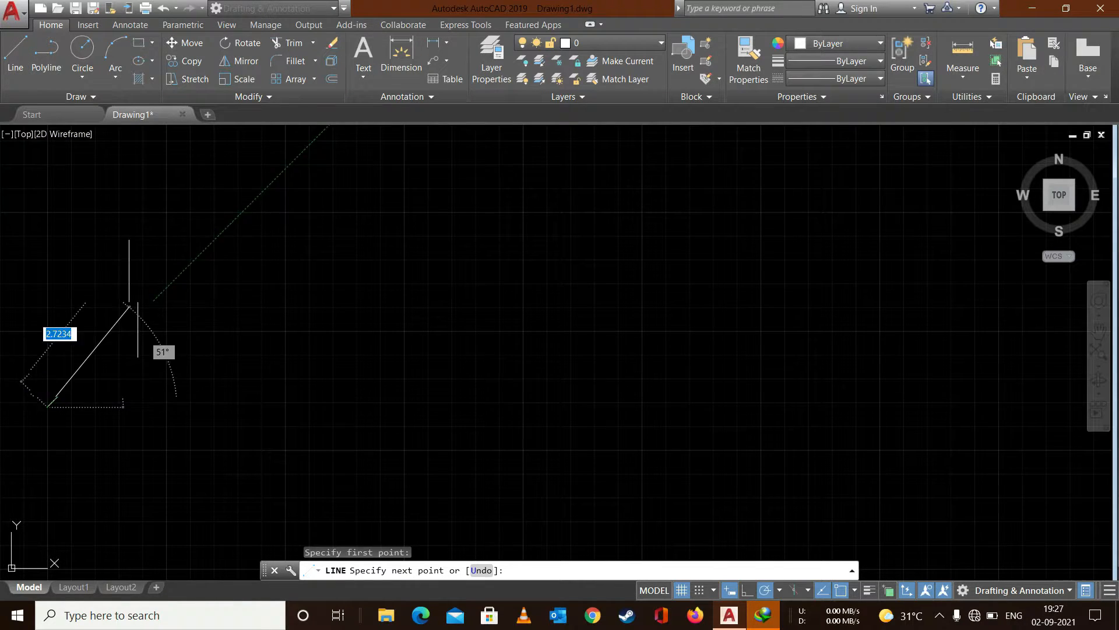
left_click(203, 251)
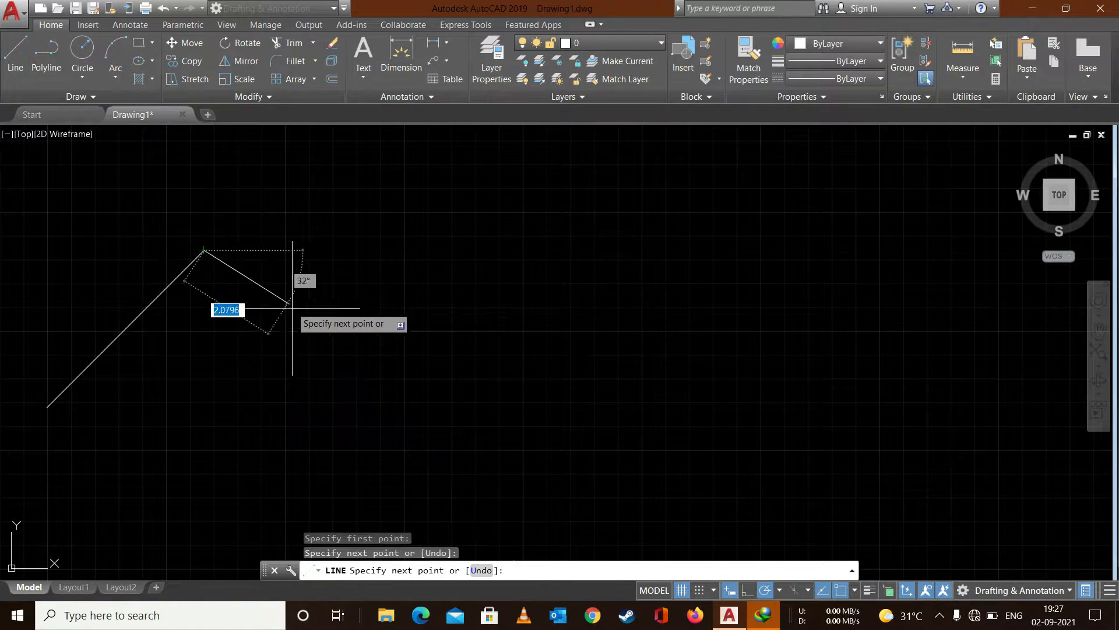
left_click(338, 385)
left_click(441, 249)
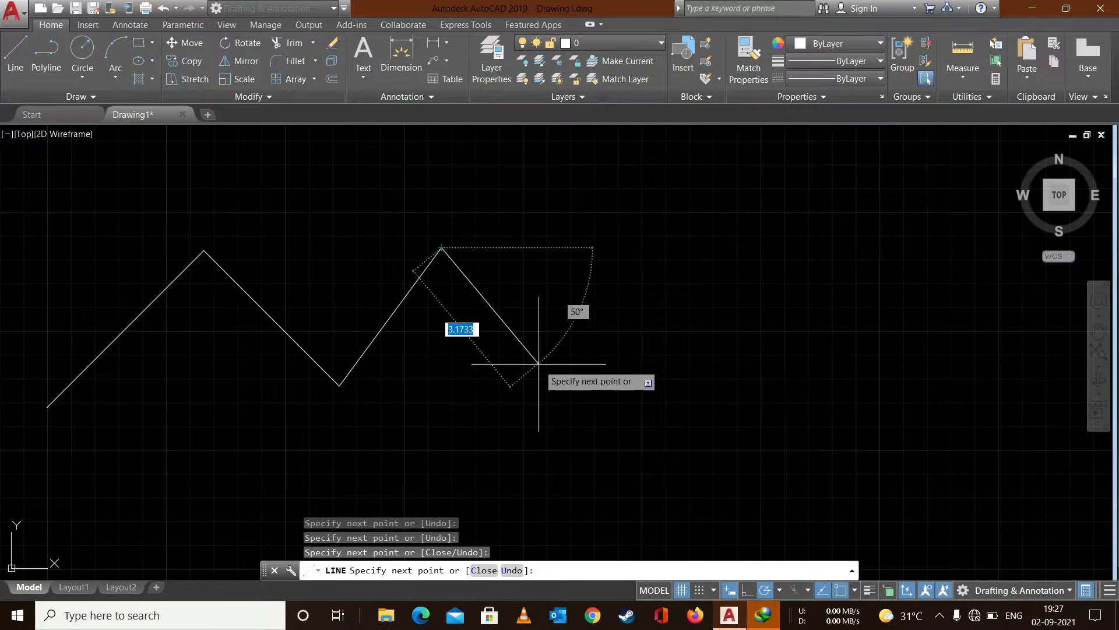
left_click(590, 395)
left_click(688, 235)
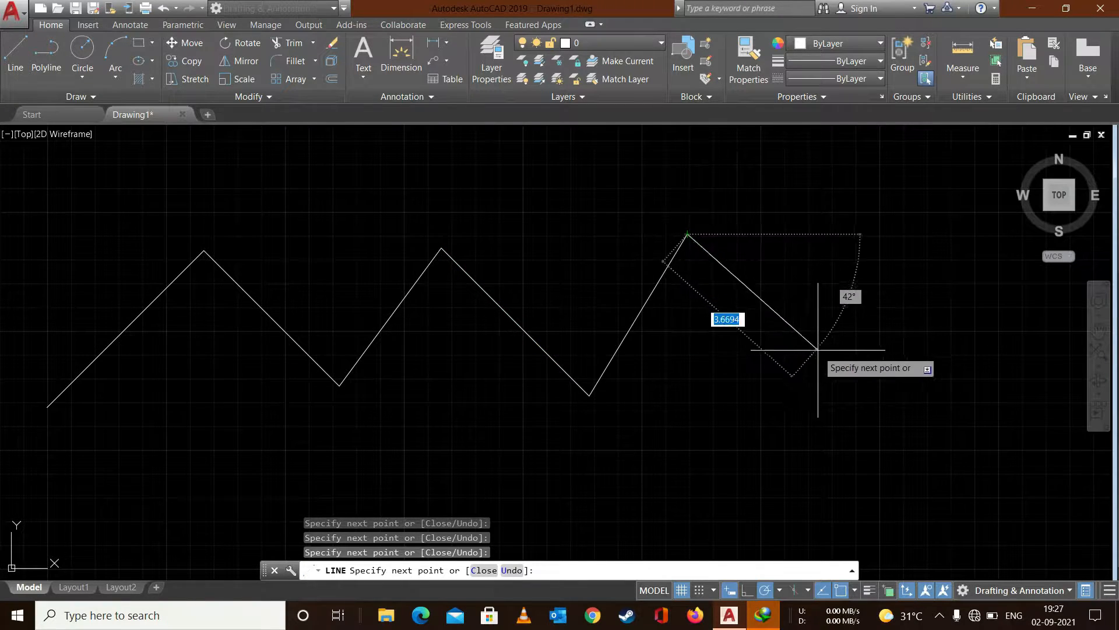
left_click(830, 377)
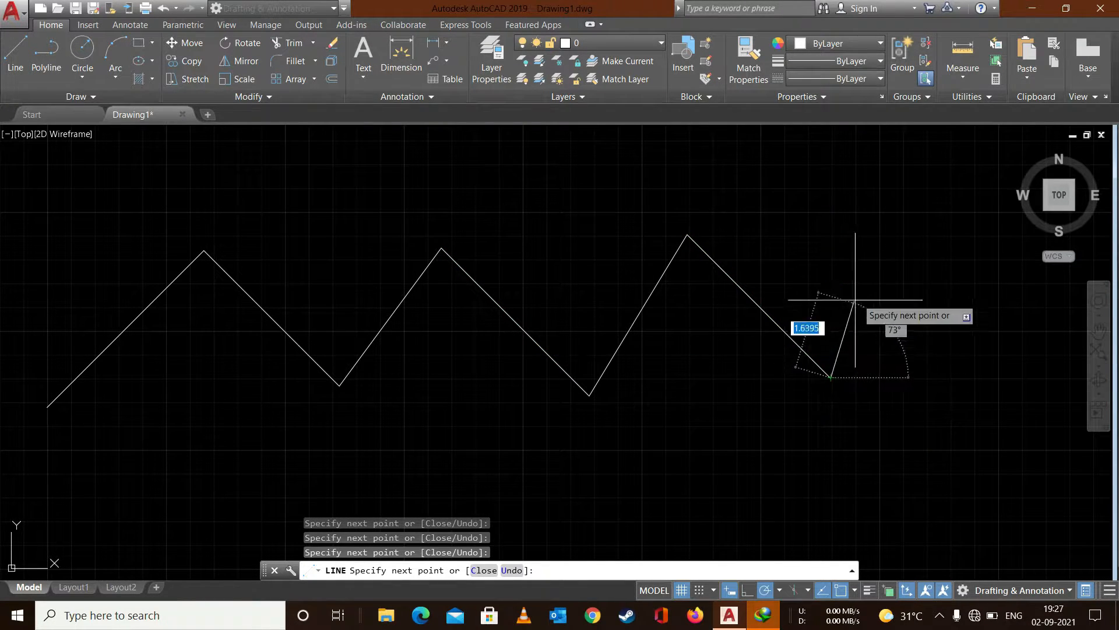
left_click(923, 237)
key("Escape")
key("Escape")
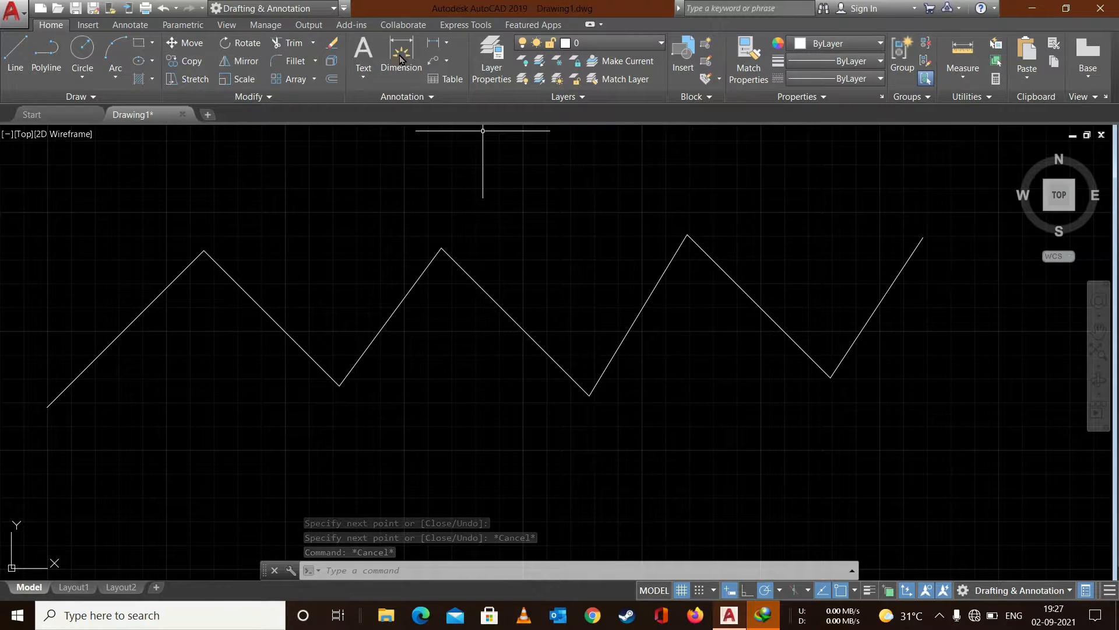
Step: Add a horizontal linear dimension below the zigzag from its left end to its first lower vertex, and erase that dimension
left_click(447, 43)
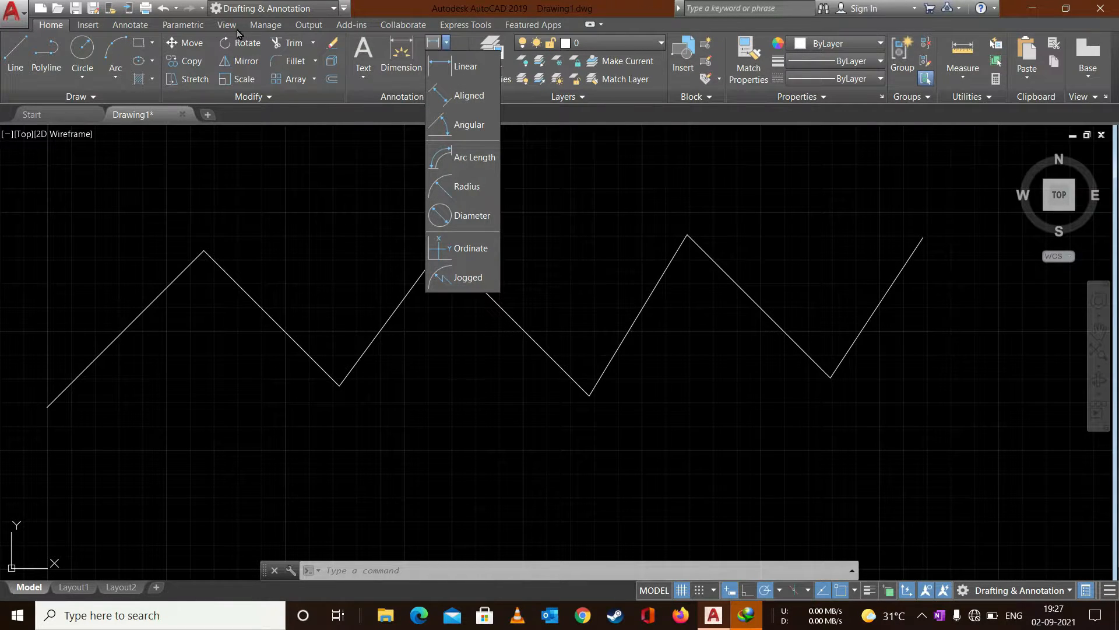
left_click(129, 26)
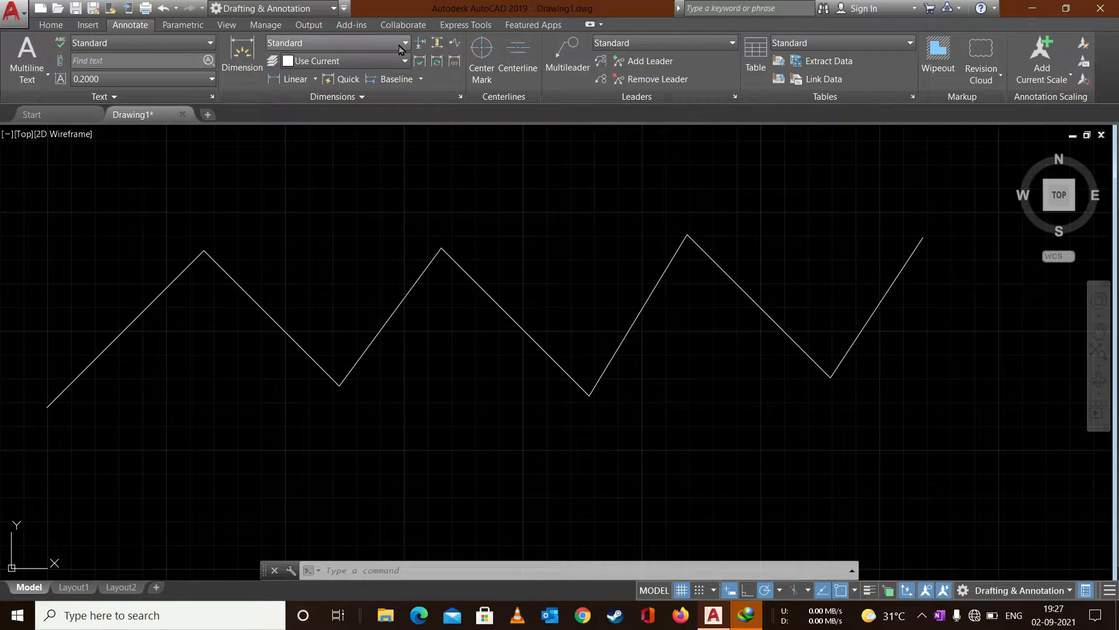
left_click(279, 83)
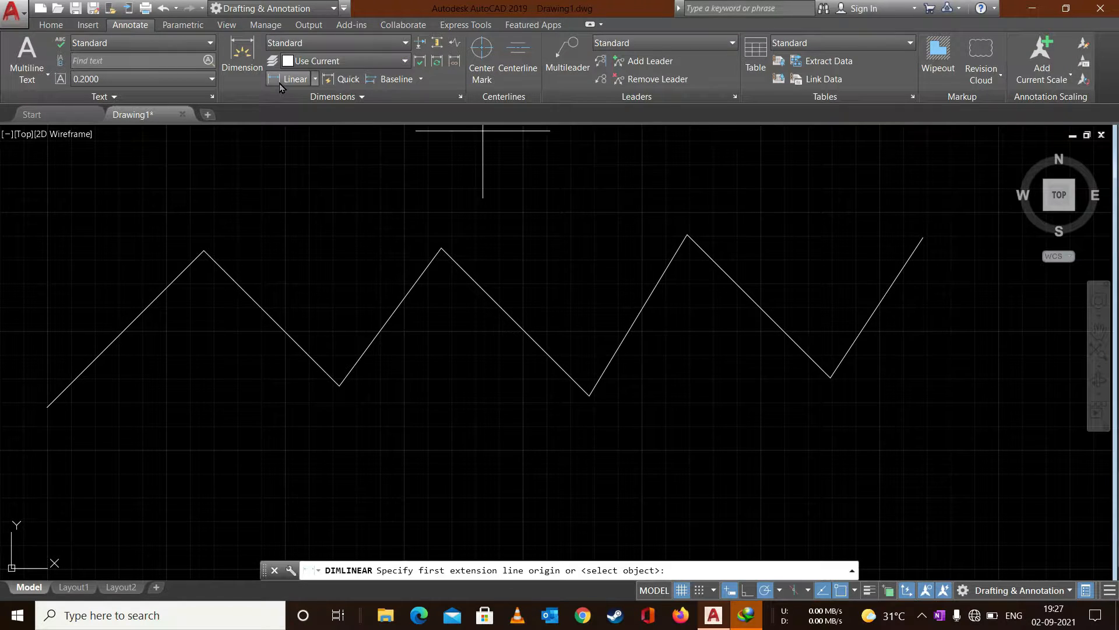
left_click(43, 406)
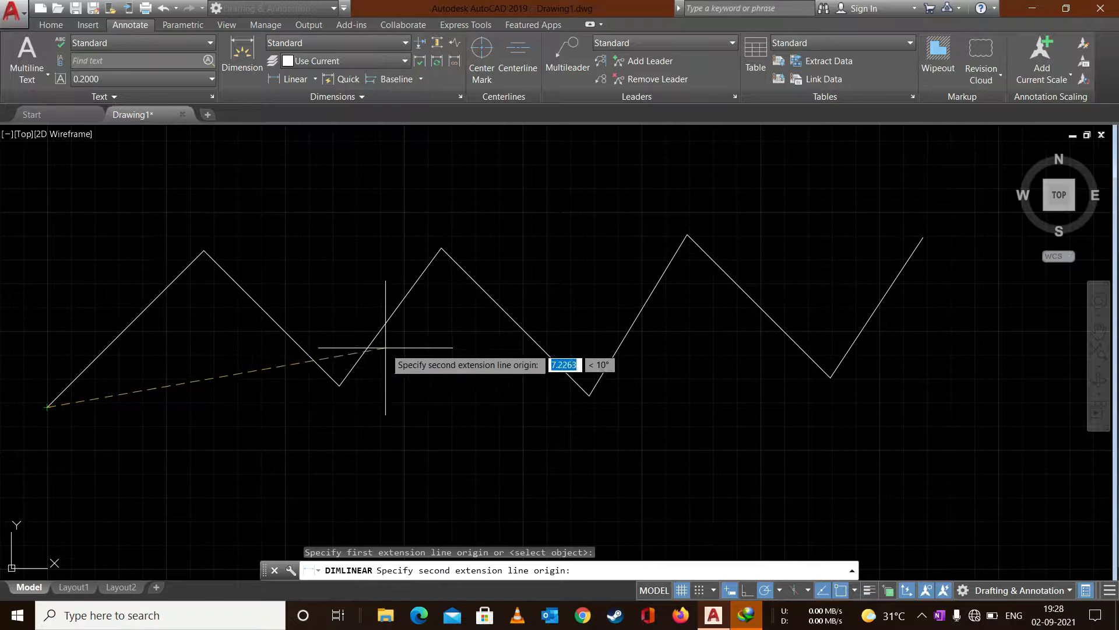
left_click(339, 385)
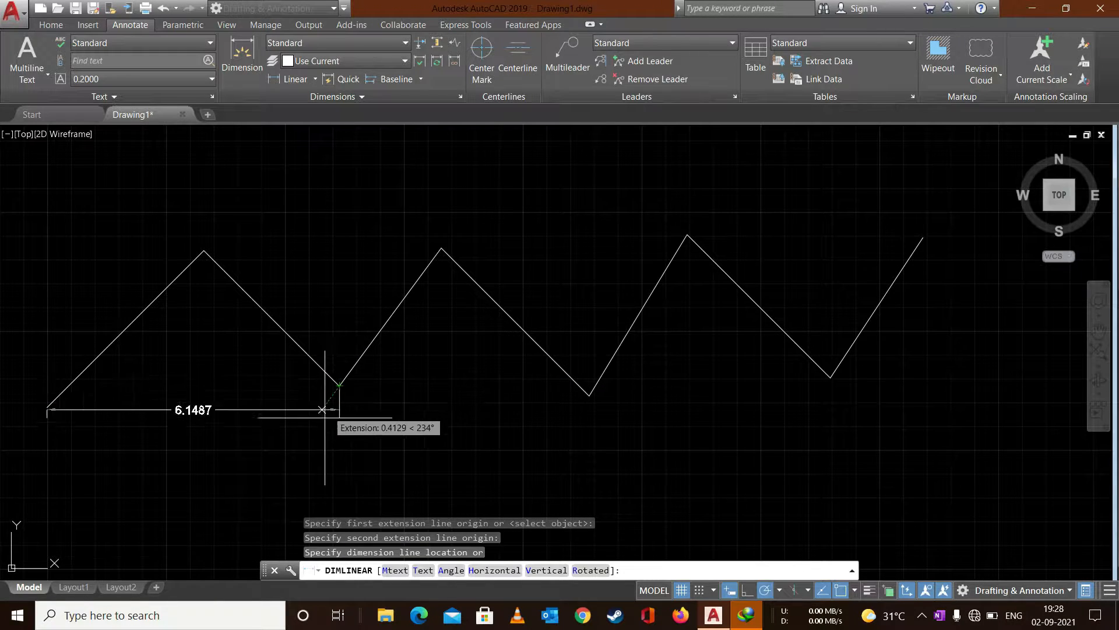
left_click(339, 443)
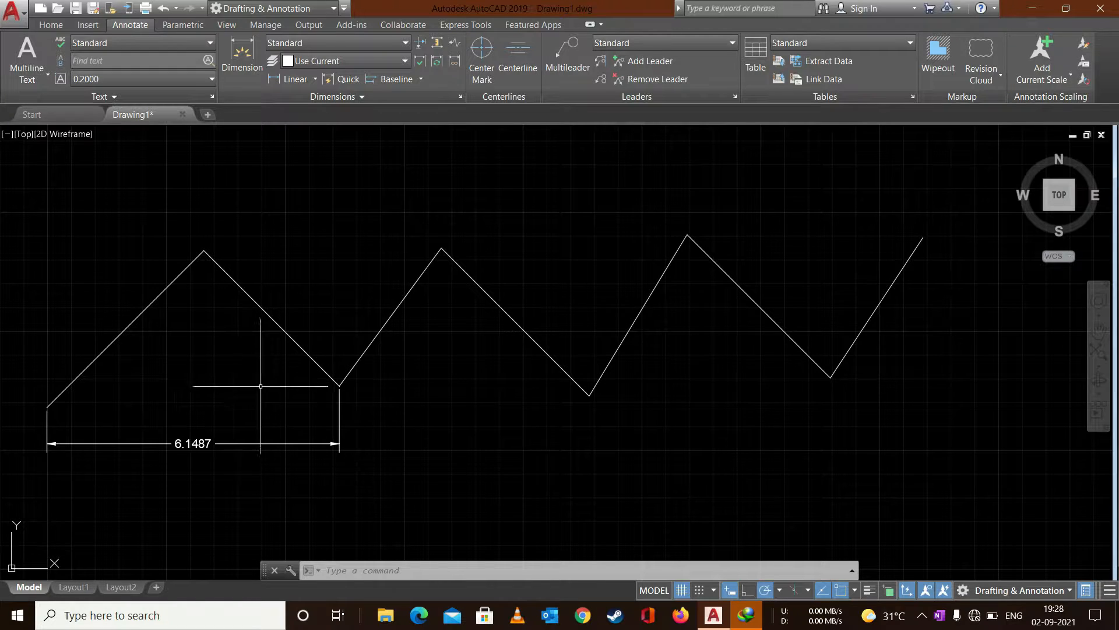
mouse_move(165, 390)
left_mouse_down()
mouse_move(282, 462)
mouse_move(279, 474)
left_mouse_up()
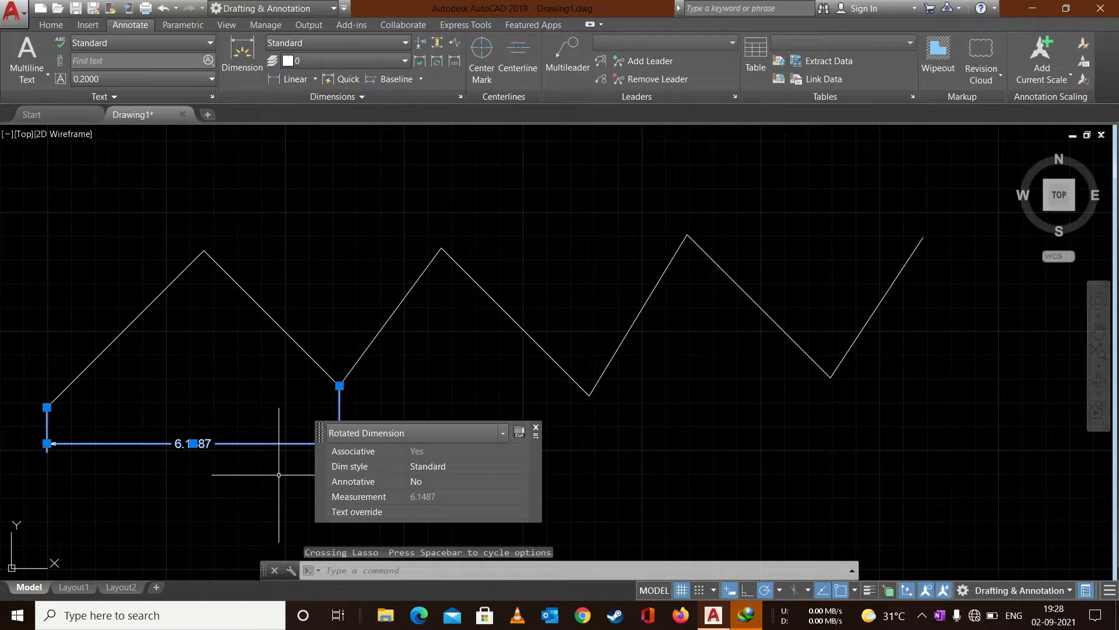
key("Delete")
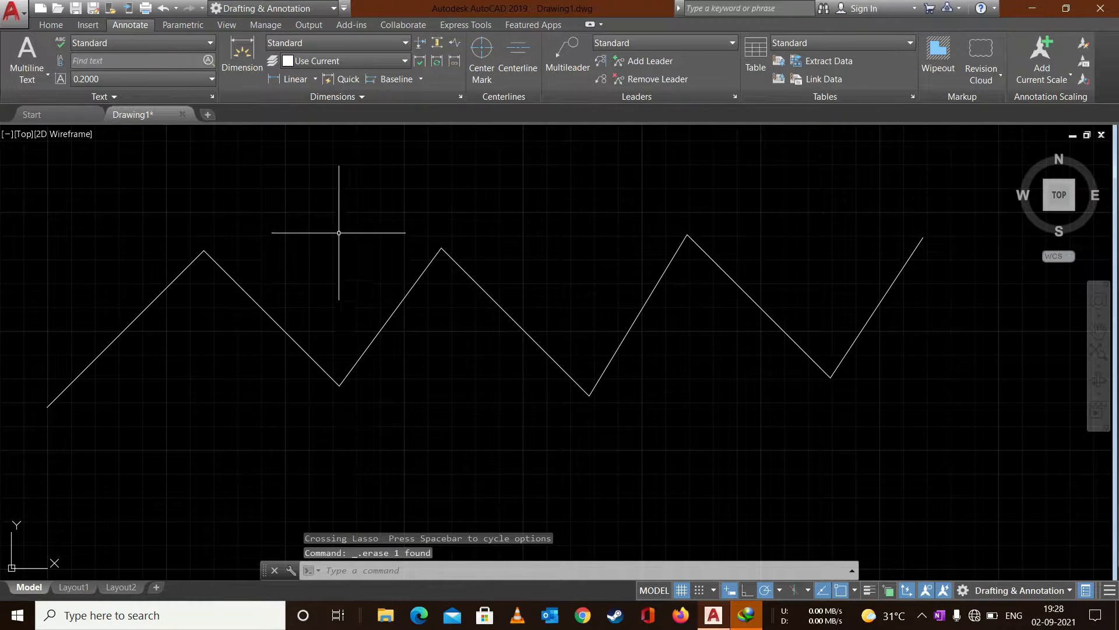
Step: Quick-dimension all seven zigzag lines with a continuous row placed below them, and erase the whole row
left_click(339, 81)
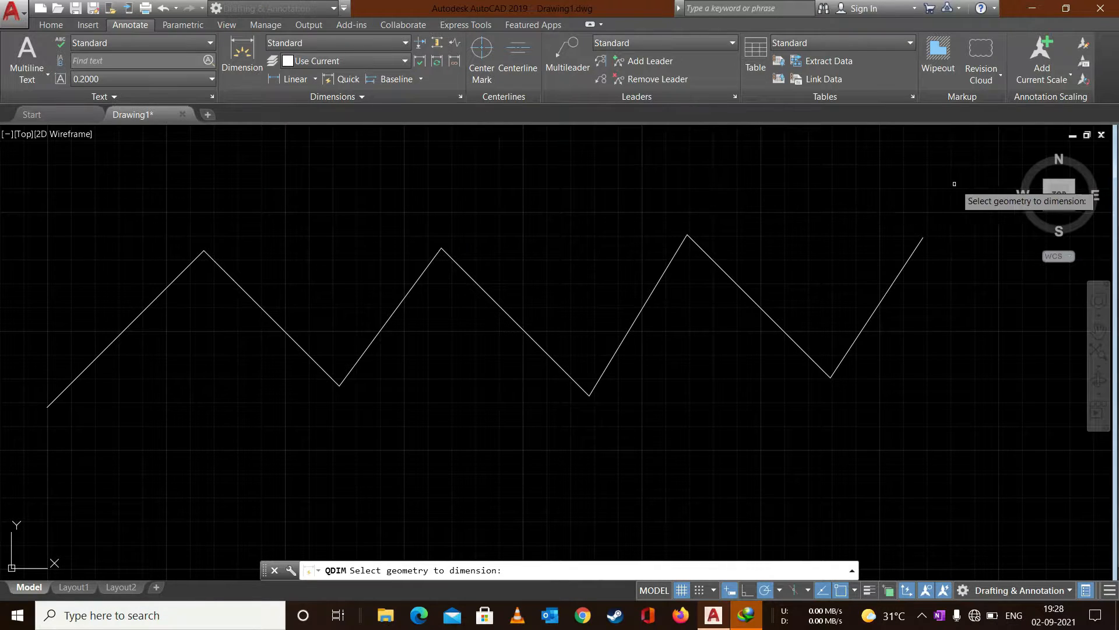
mouse_move(983, 178)
left_mouse_down()
mouse_move(5, 242)
mouse_move(477, 485)
mouse_move(799, 474)
mouse_move(800, 492)
left_mouse_up()
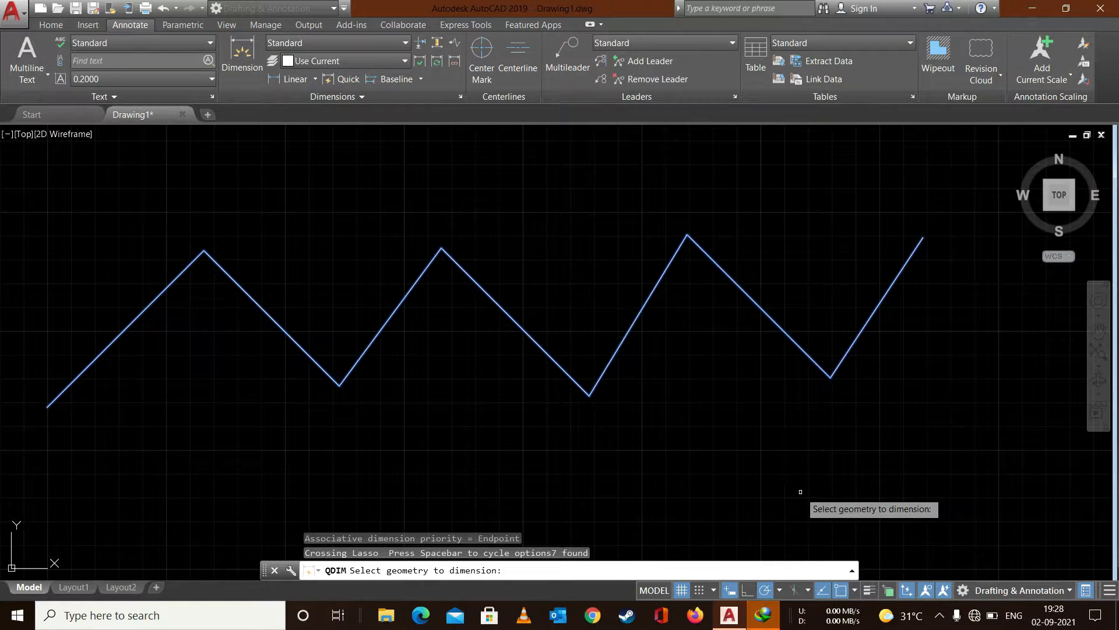
key("Return")
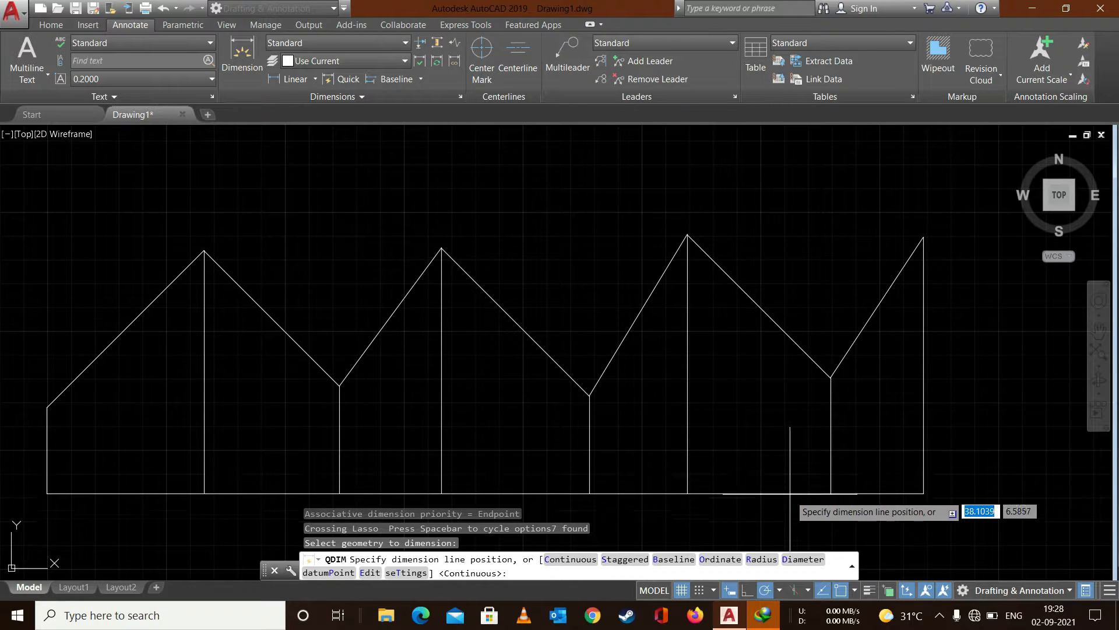
left_click(828, 491)
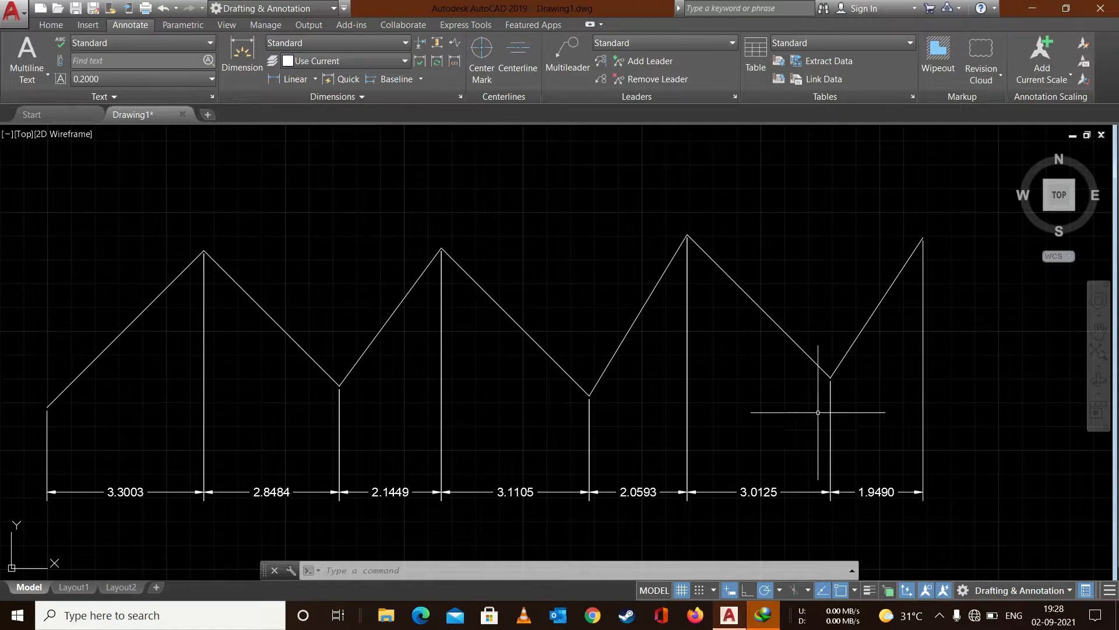
mouse_move(982, 452)
left_mouse_down()
mouse_move(200, 470)
mouse_move(192, 513)
mouse_move(171, 532)
left_mouse_up()
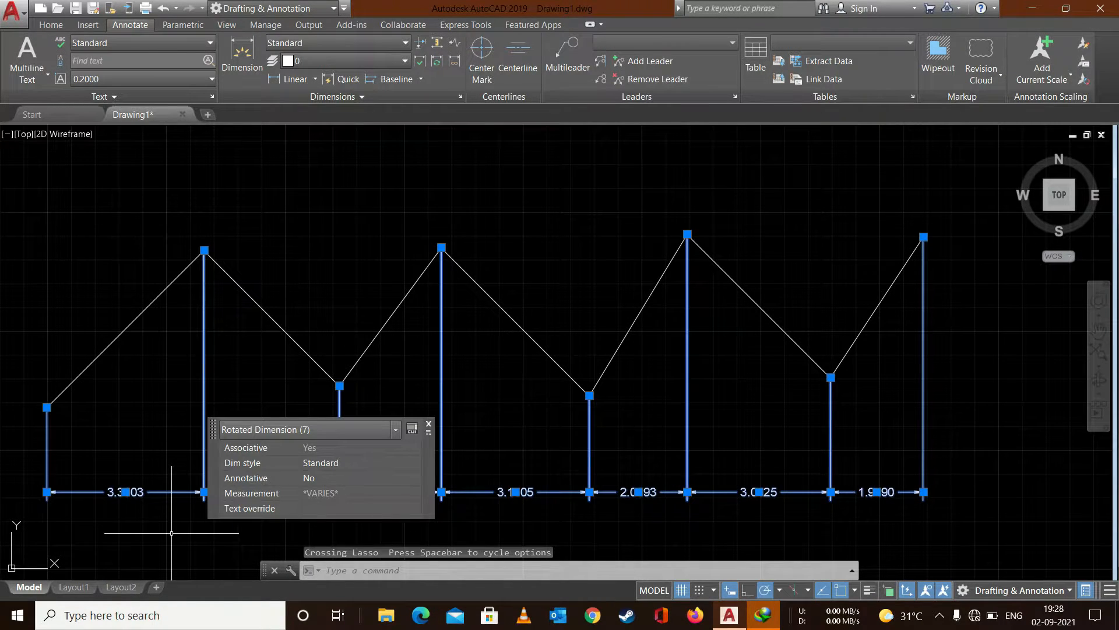
key("Delete")
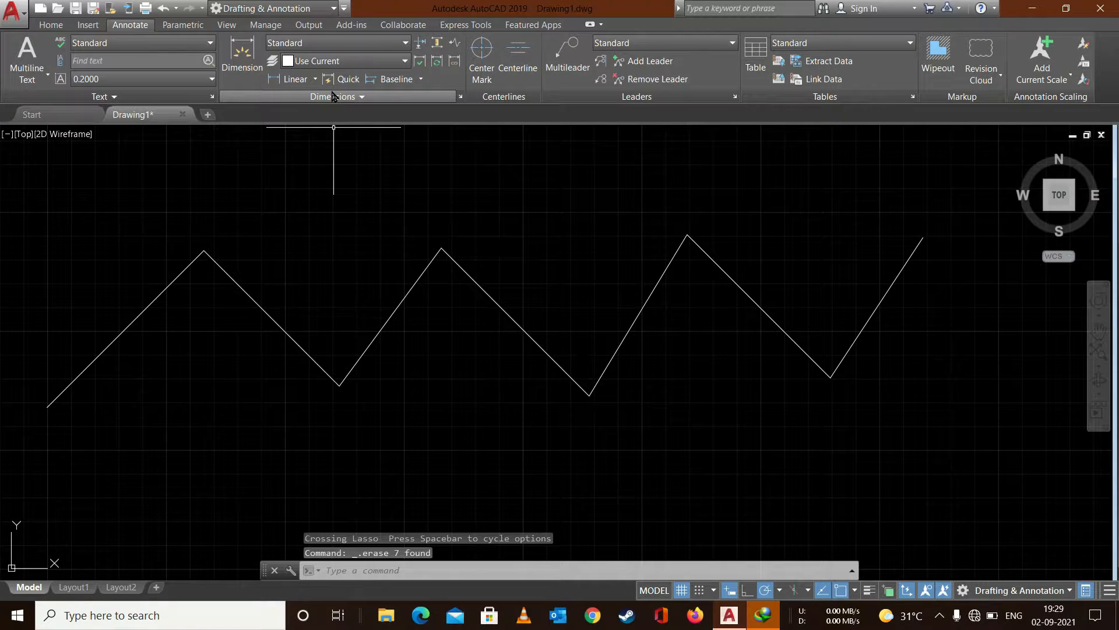
Step: Quick-dimension only the first, fourth and sixth zigzag lines with a row below them, and erase those dimensions
left_click(344, 79)
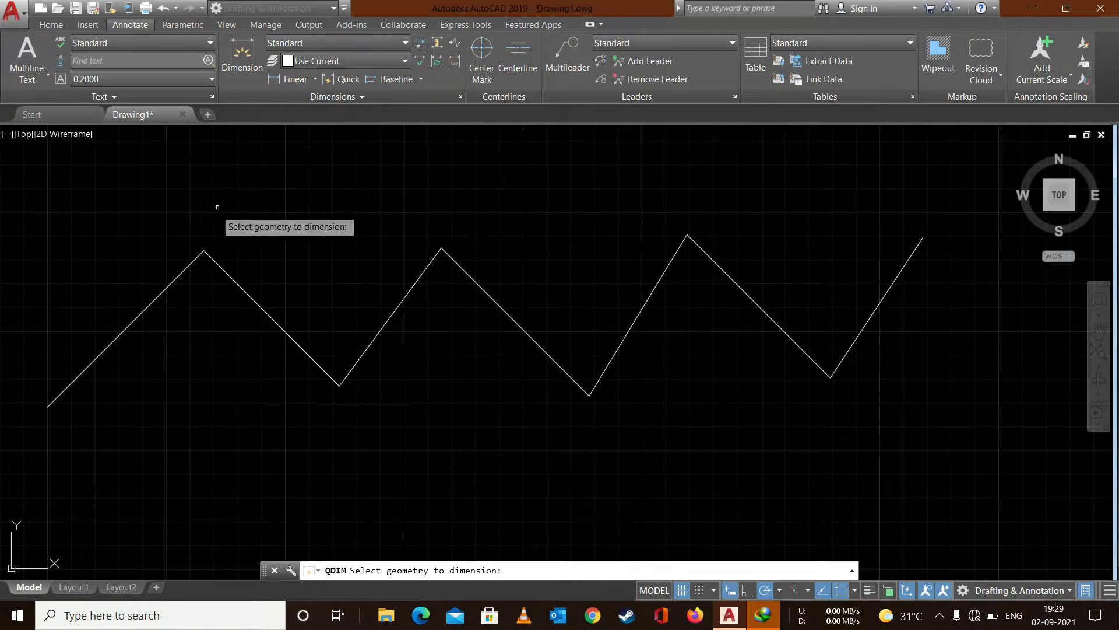
left_click(130, 323)
left_click(506, 313)
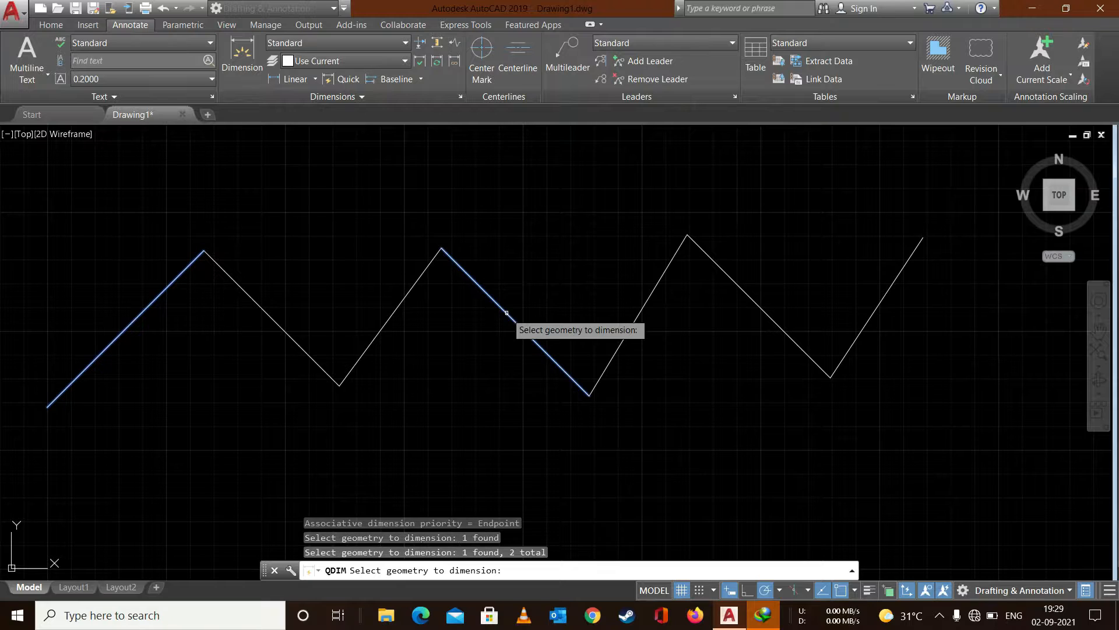
left_click(751, 300)
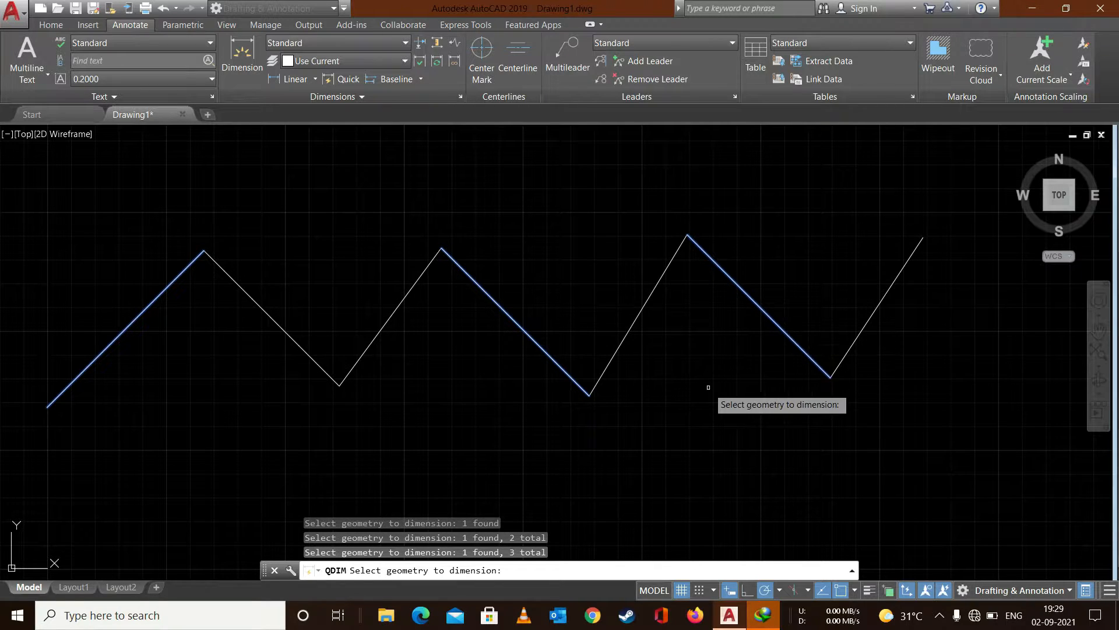
key("Return")
left_click(716, 485)
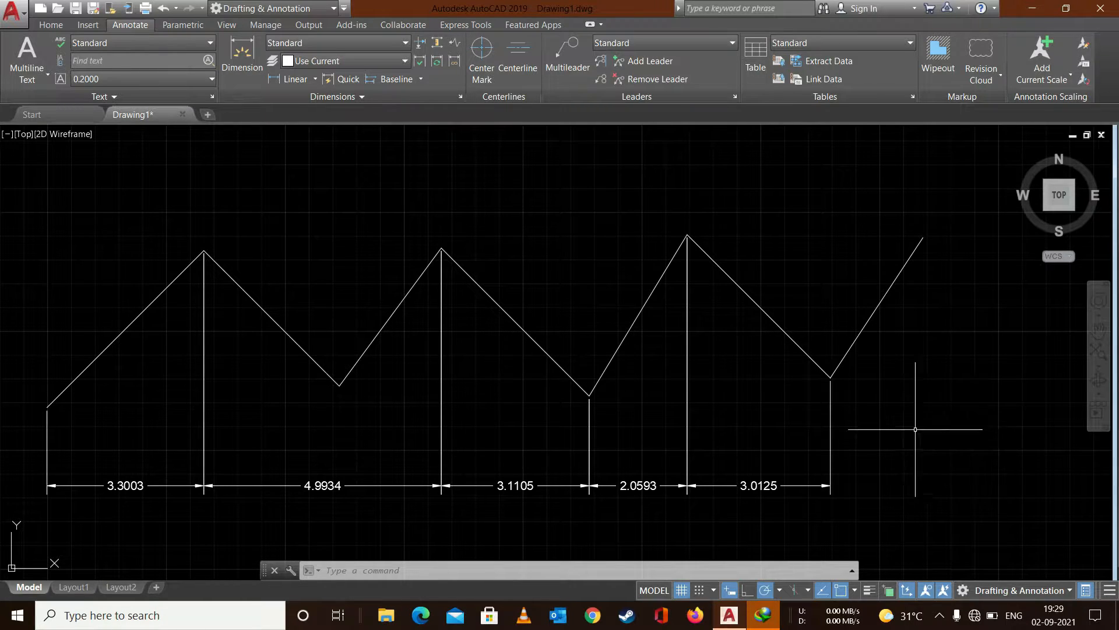
left_click_drag(905, 458, 140, 483)
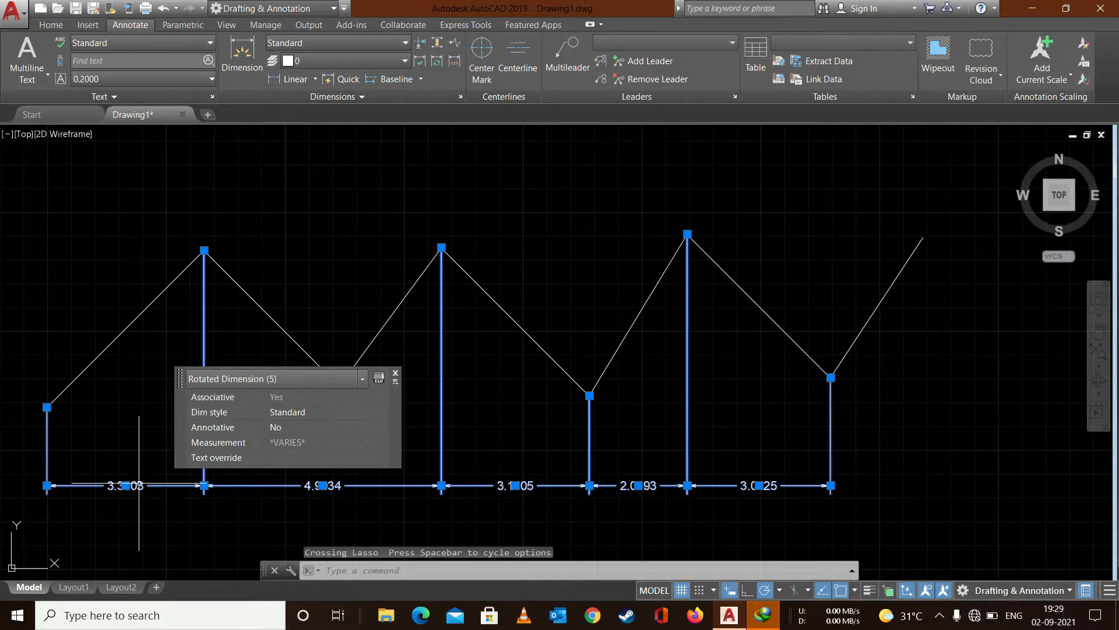
key("Delete")
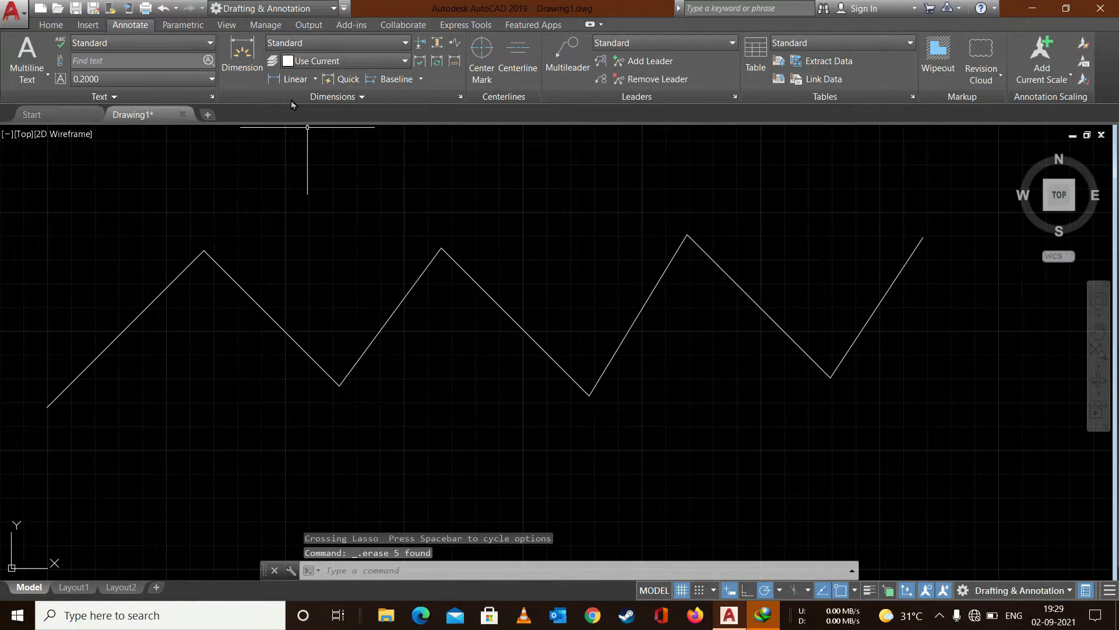
Step: Add a horizontal linear dimension below the zigzag spanning the first line from its left end to the first peak
left_click(281, 81)
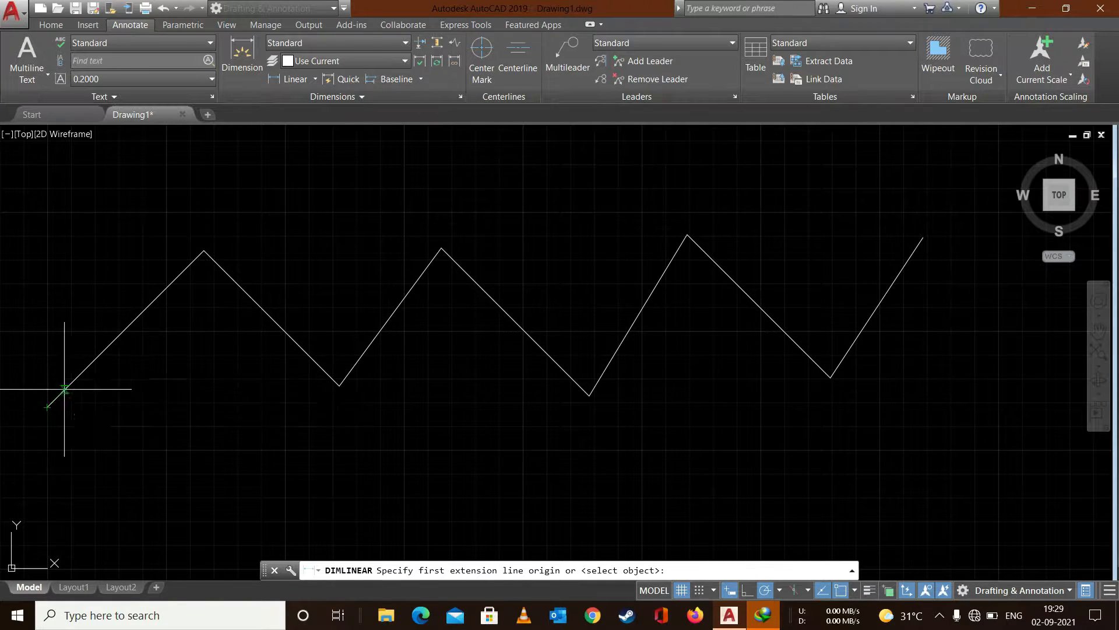
left_click(47, 406)
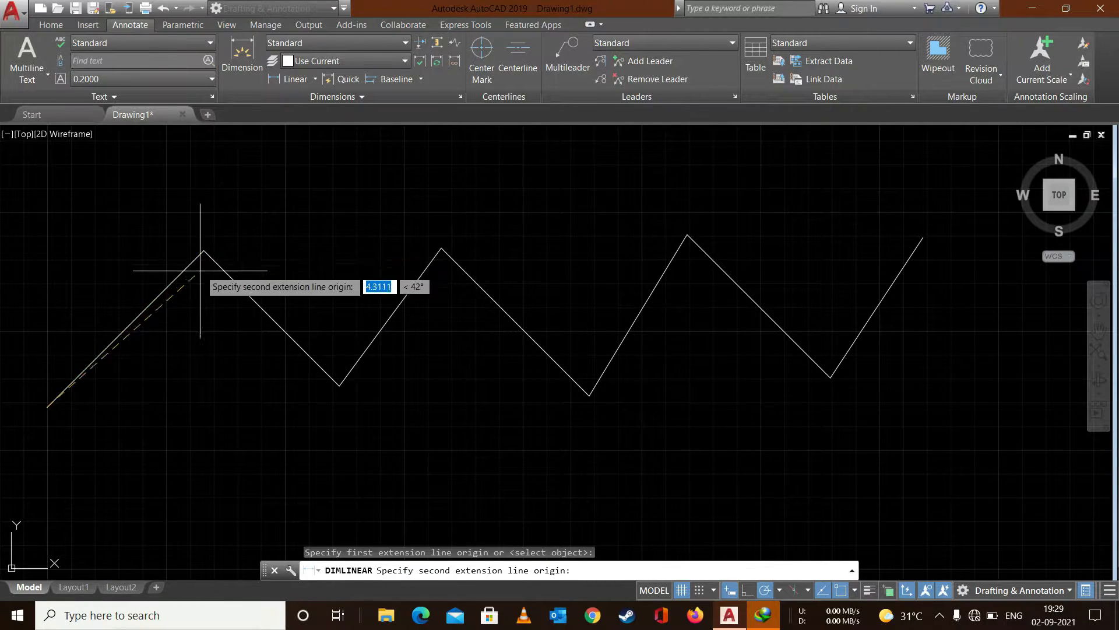
left_click(203, 250)
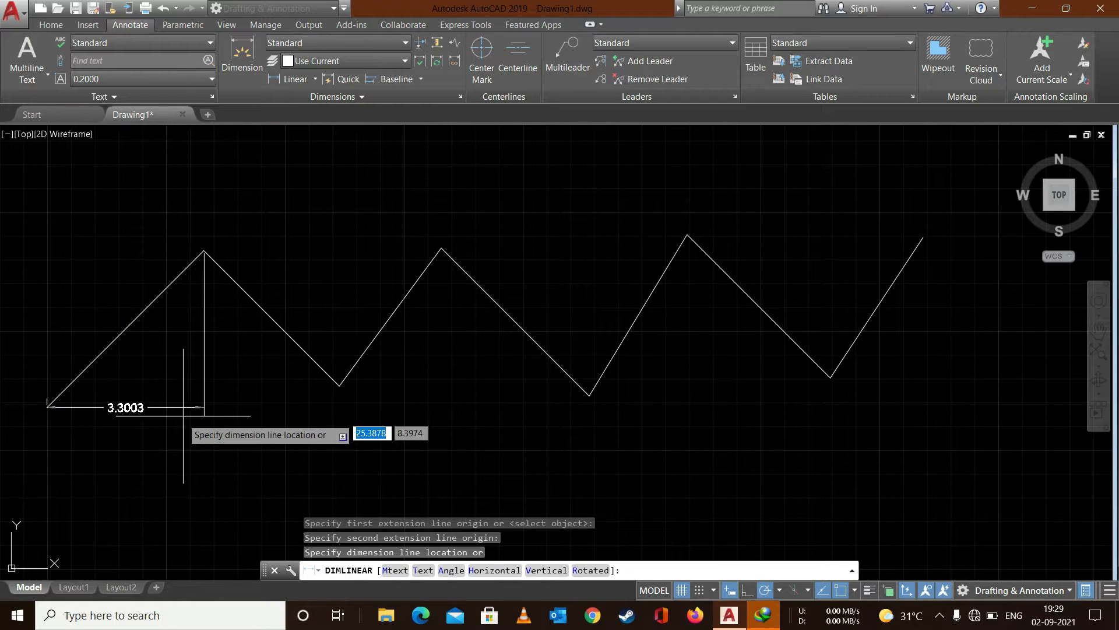
left_click(175, 461)
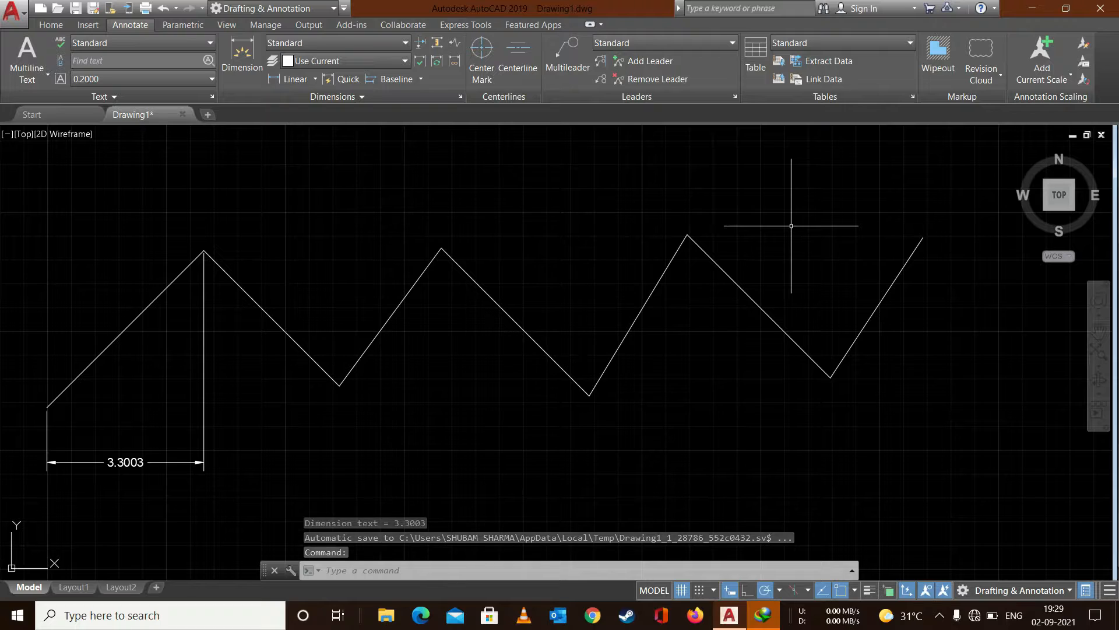
Step: Continue the first dimension along the zigzag to its right end, including intermediate points on the fourth and last lines, and erase the continued dimensions
left_click(420, 79)
left_click(404, 103)
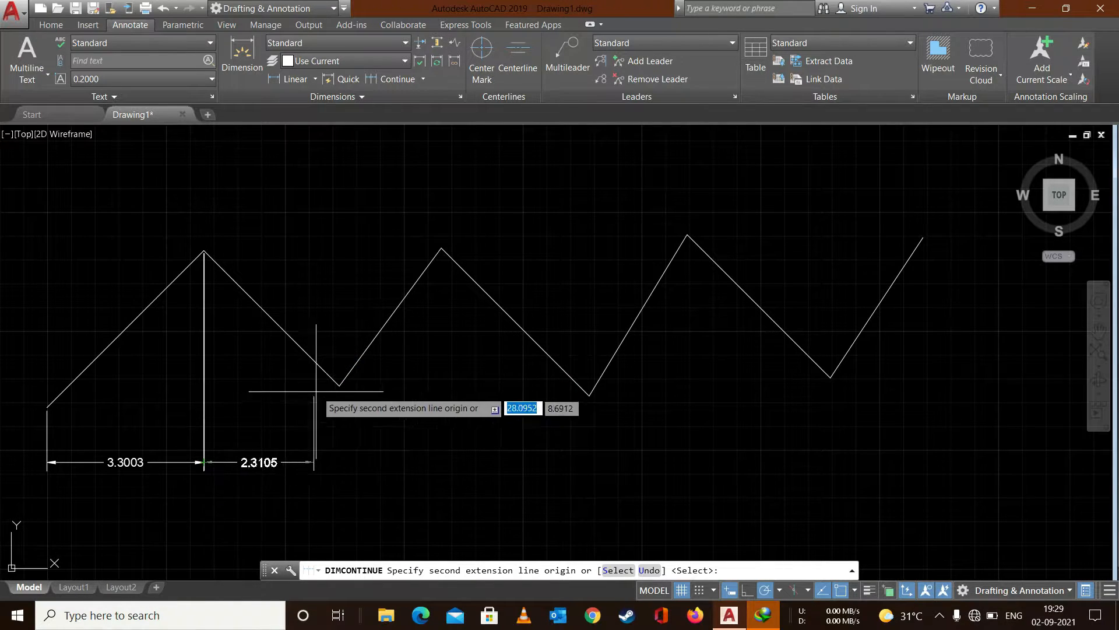
left_click(339, 385)
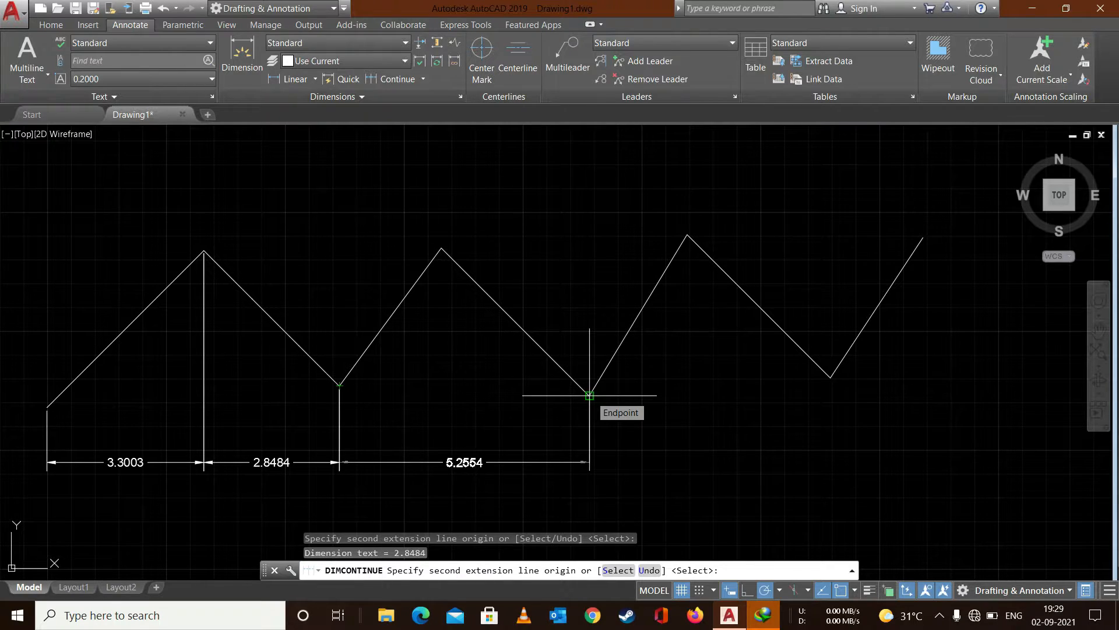
left_click(515, 321)
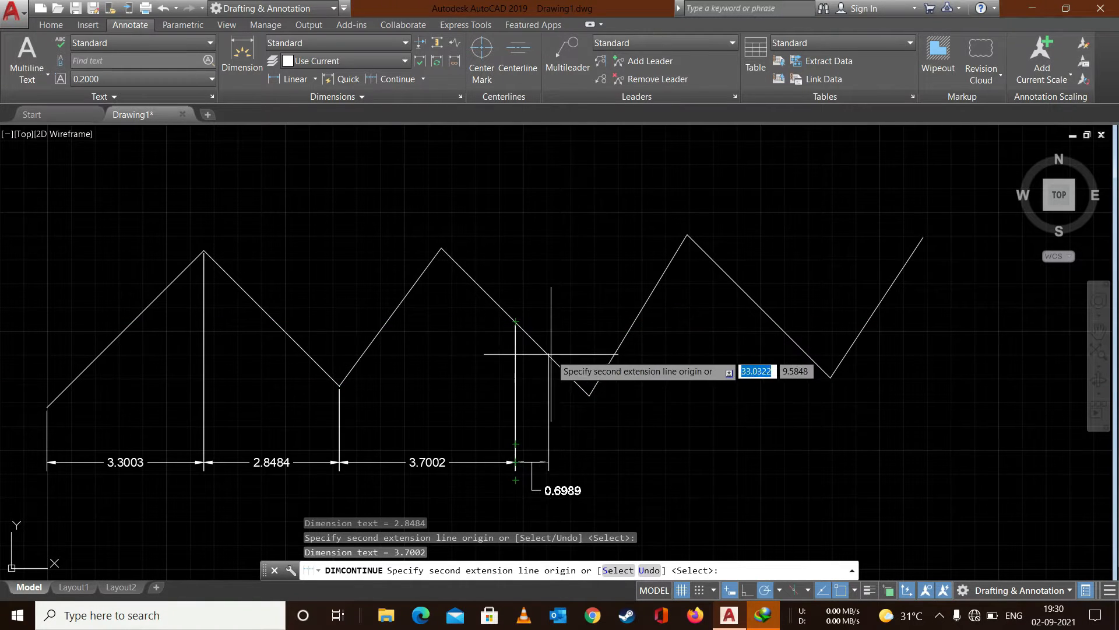
left_click(591, 395)
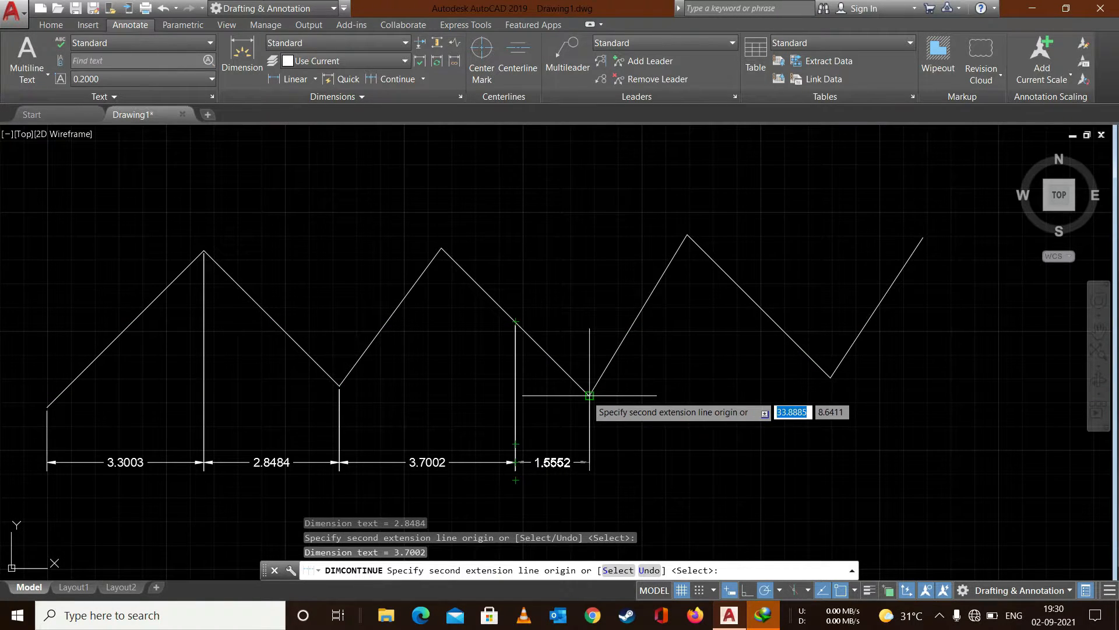
left_click(688, 235)
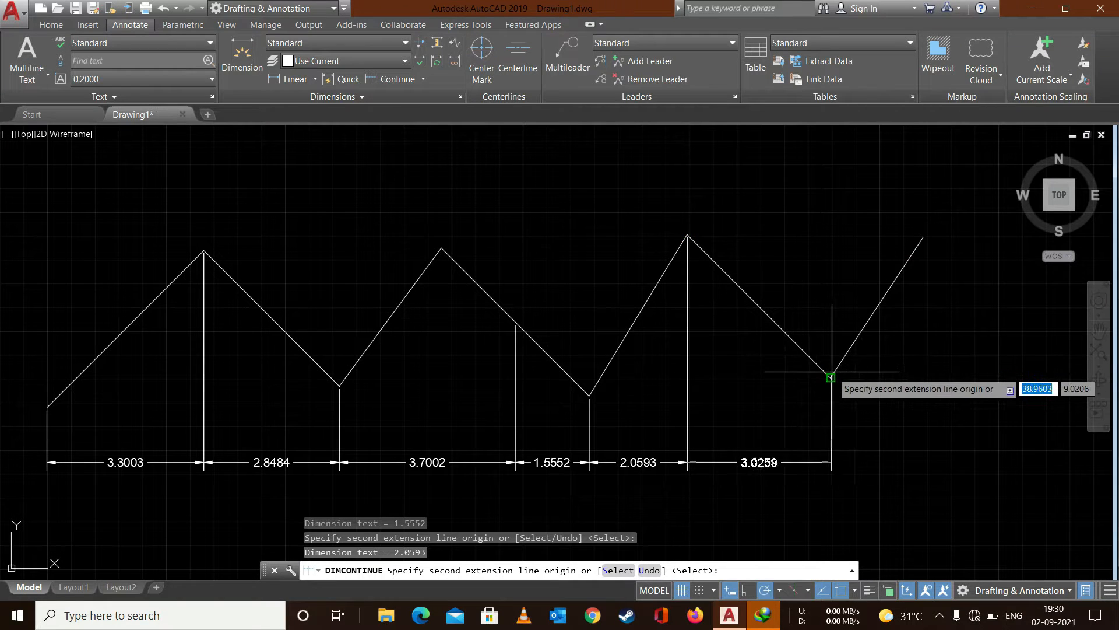
left_click(831, 377)
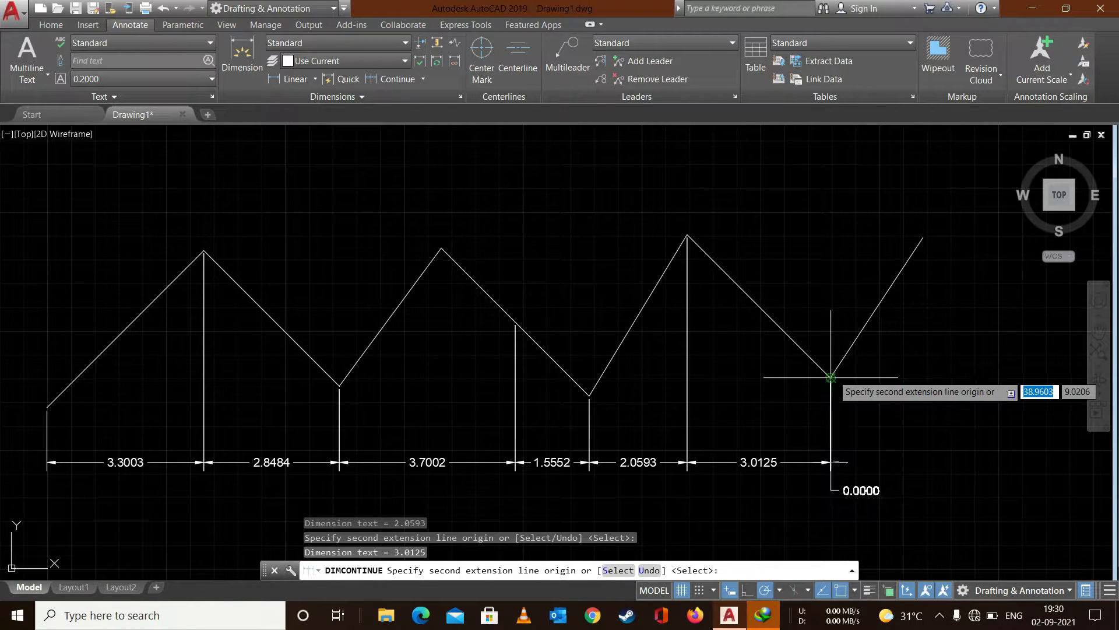
left_click(884, 296)
left_click(923, 237)
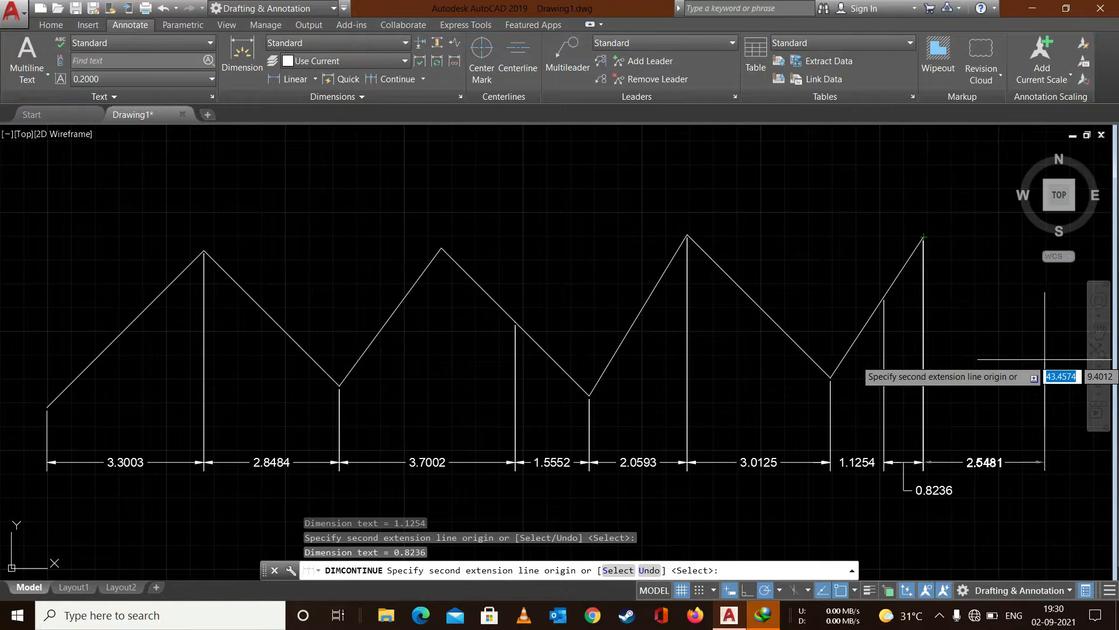
key("Escape")
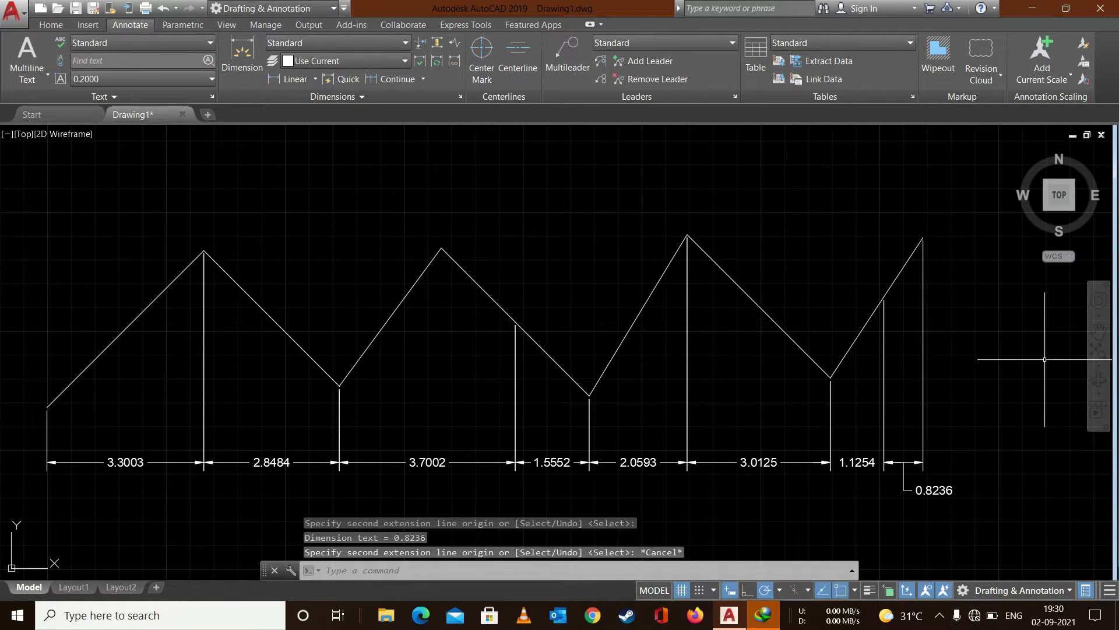
left_click_drag(1023, 410, 252, 458)
key("Delete")
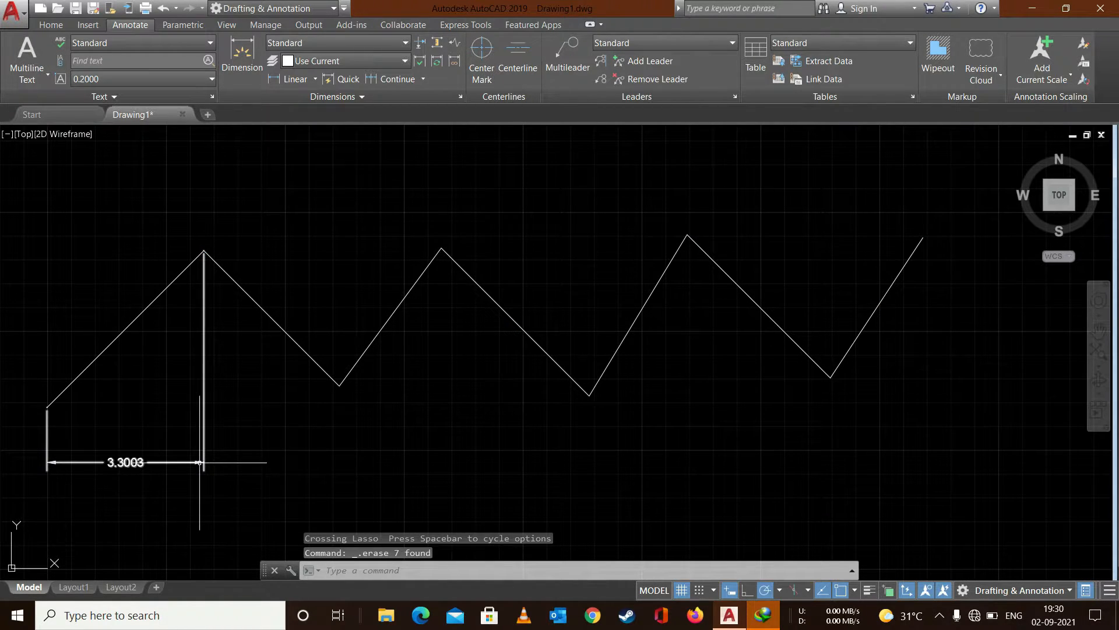
Step: Continue the remaining dimension from its right-hand grip through every following zigzag vertex to the right end, and erase the entire row
left_click(168, 462)
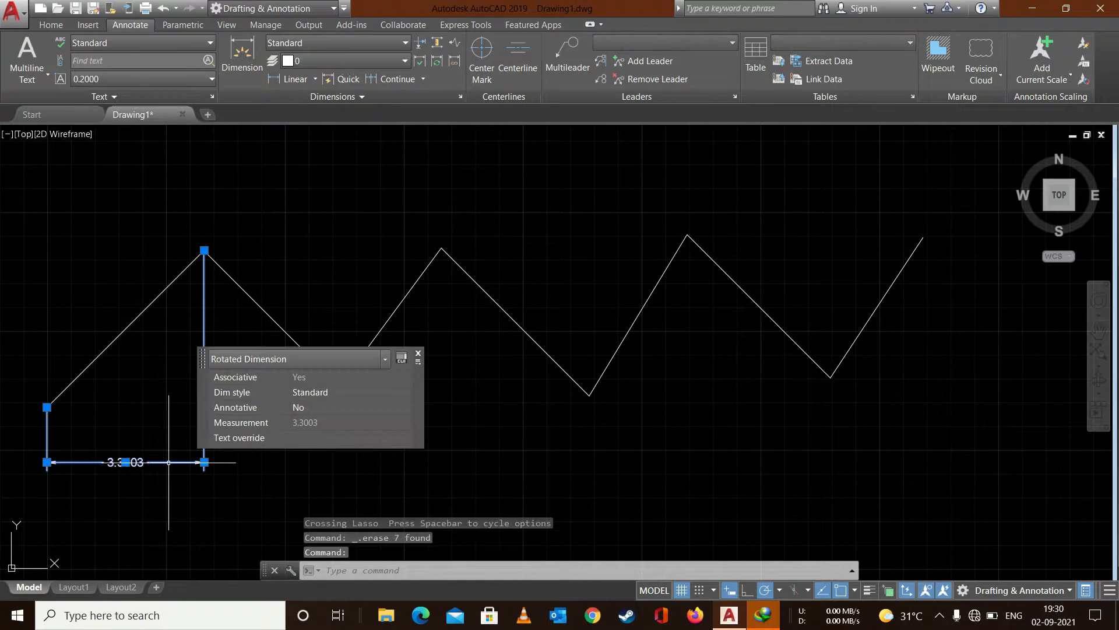
mouse_move(204, 462)
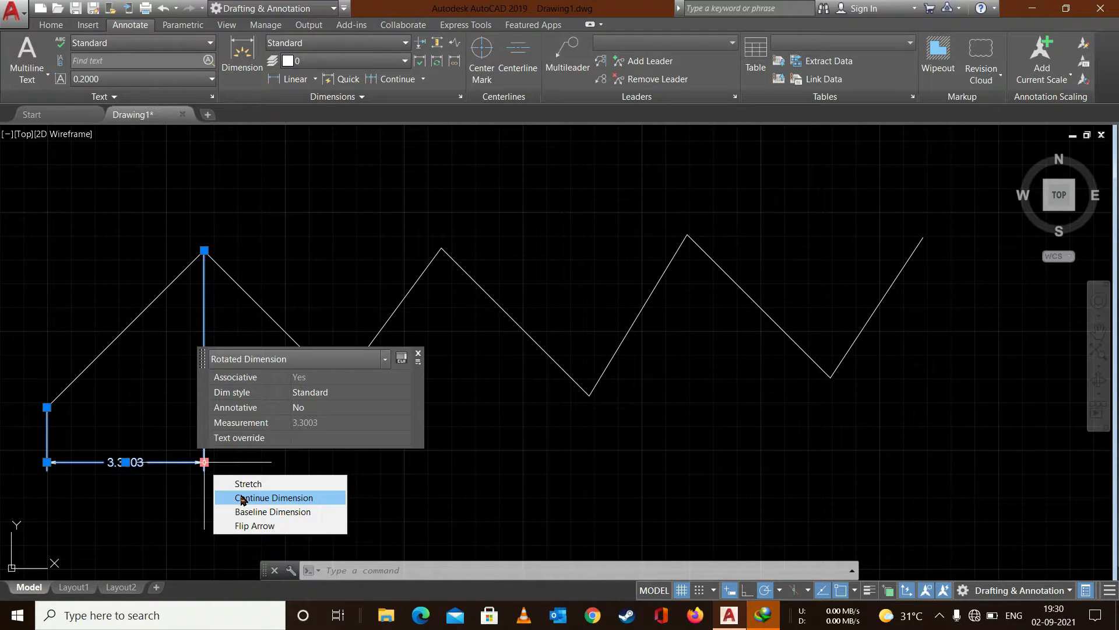
left_click(244, 498)
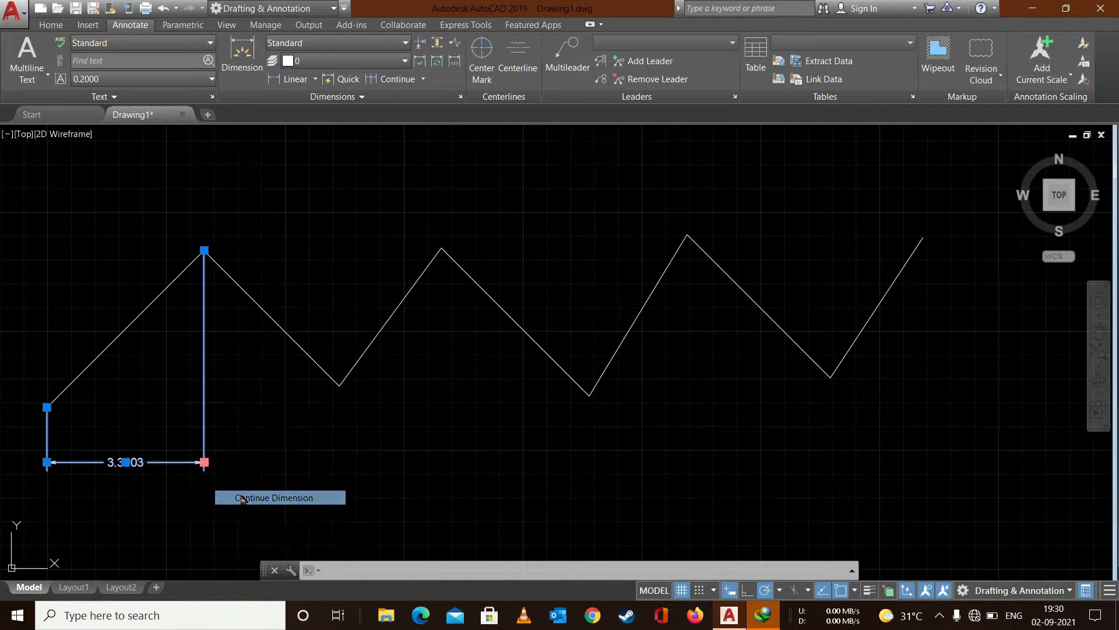
left_click(339, 385)
left_click(441, 249)
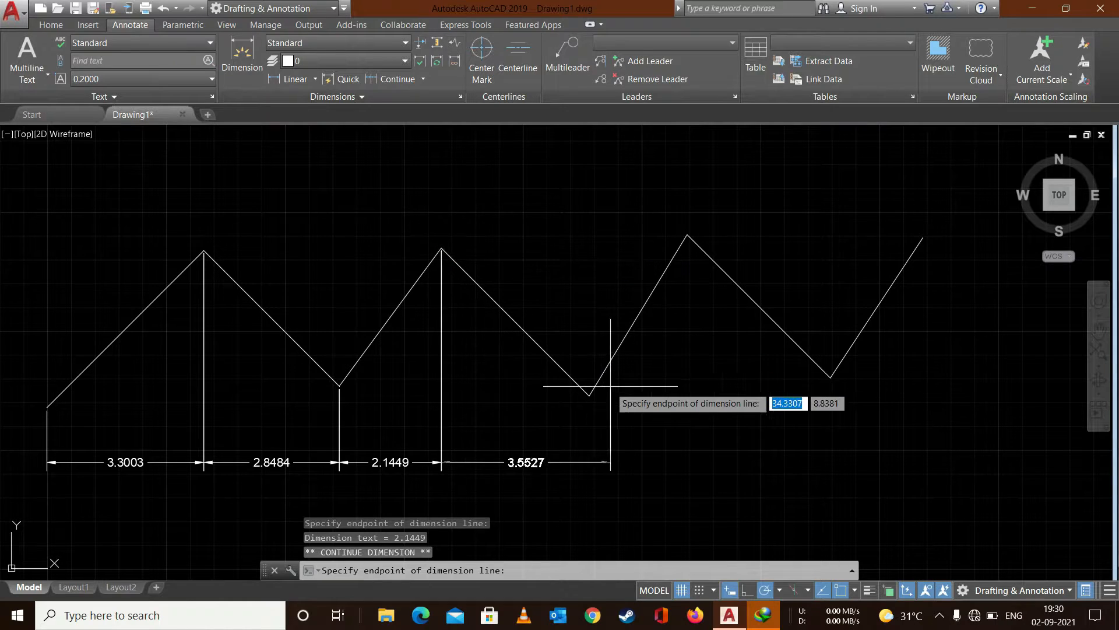
left_click(688, 236)
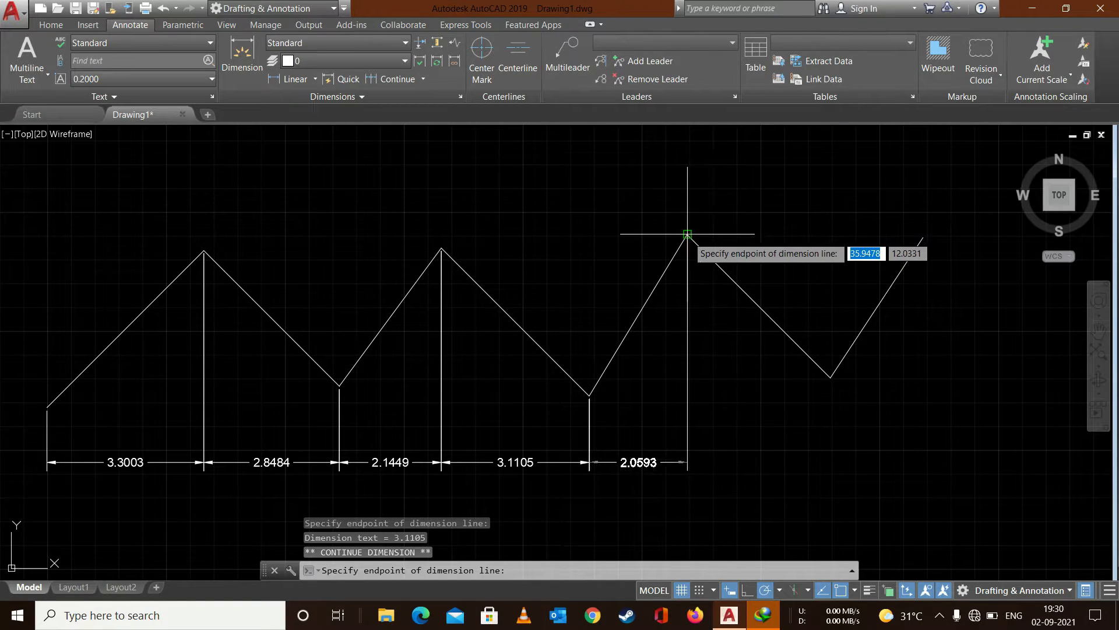
left_click(831, 377)
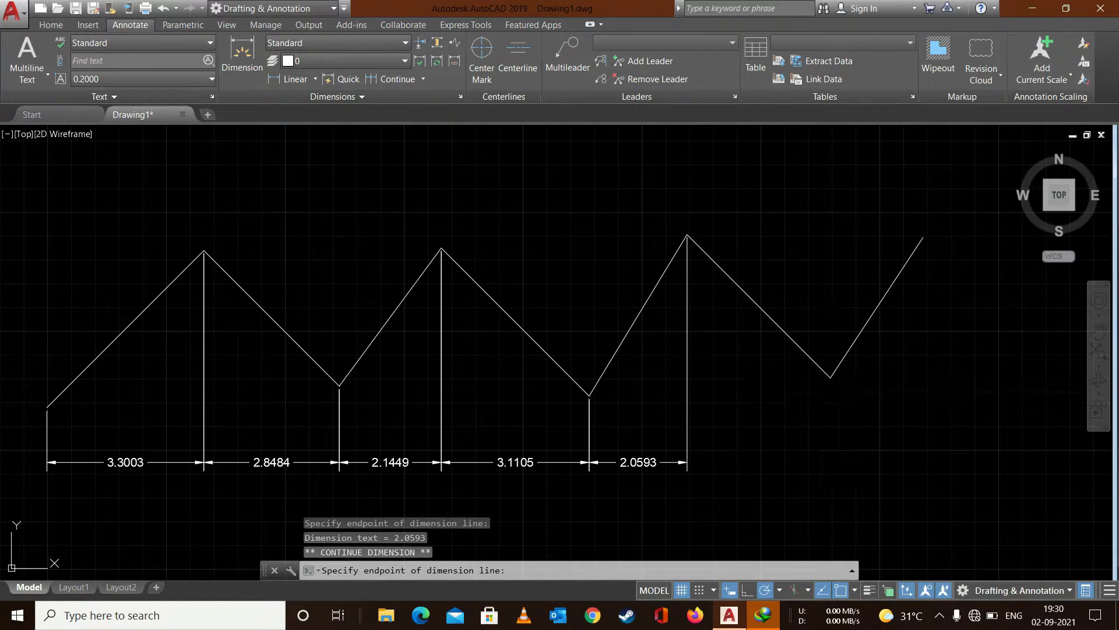
left_click(923, 237)
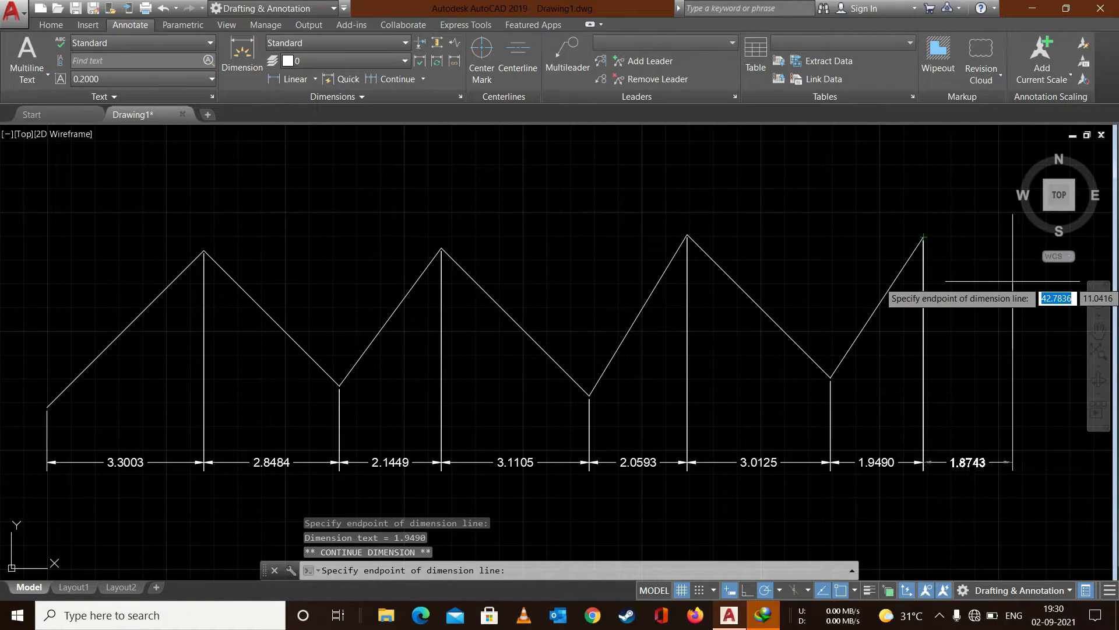
key("Escape")
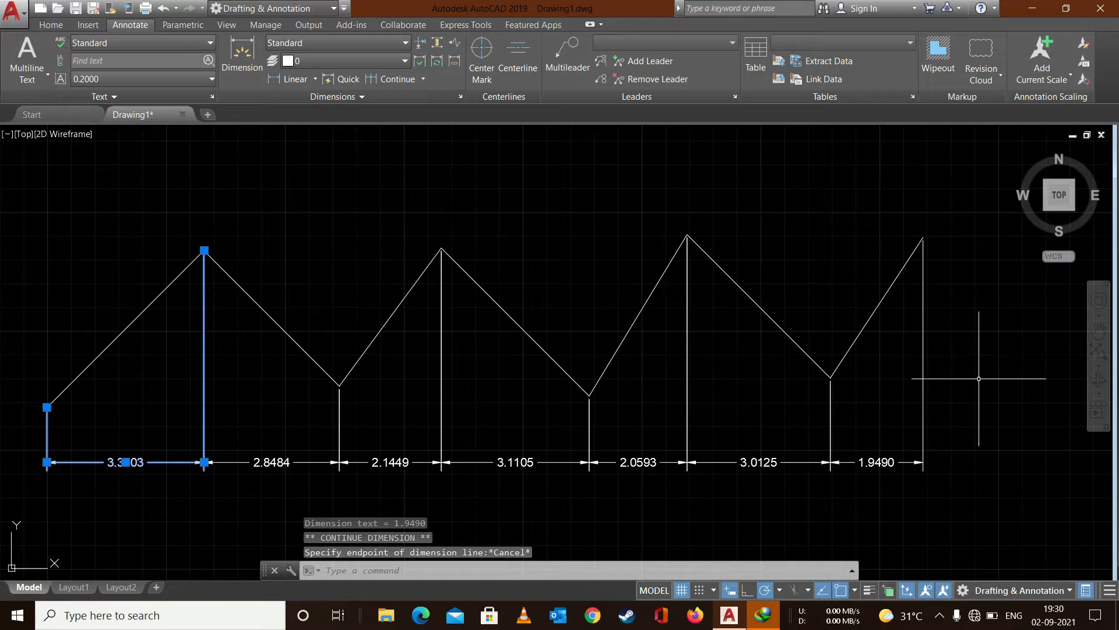
key("Escape")
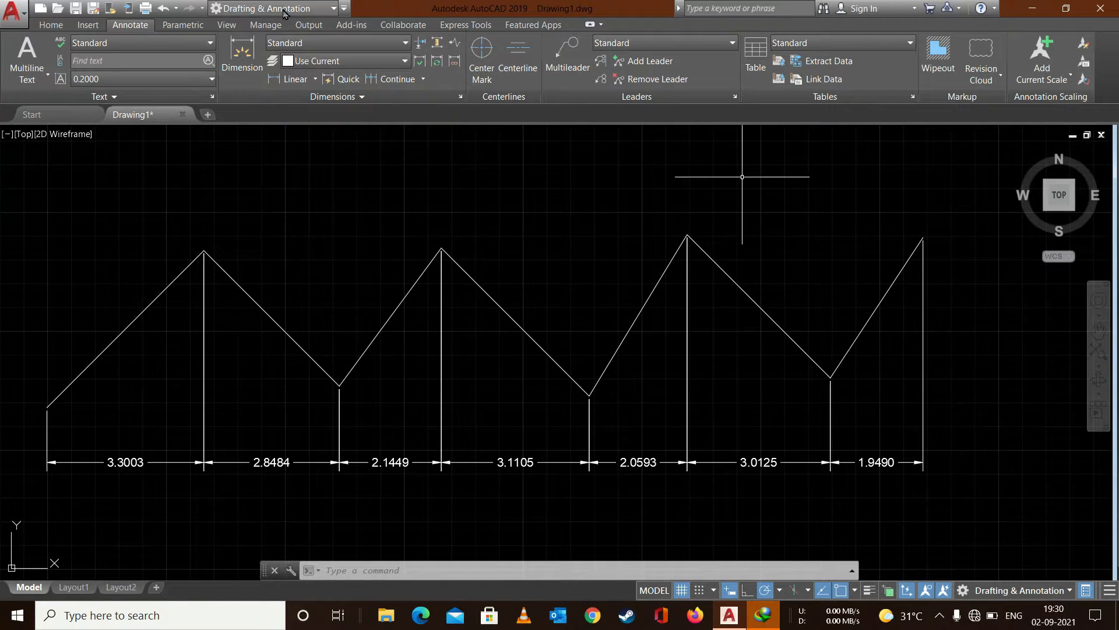
mouse_move(982, 433)
left_mouse_down()
mouse_move(161, 483)
mouse_move(144, 452)
left_mouse_up()
key("Delete")
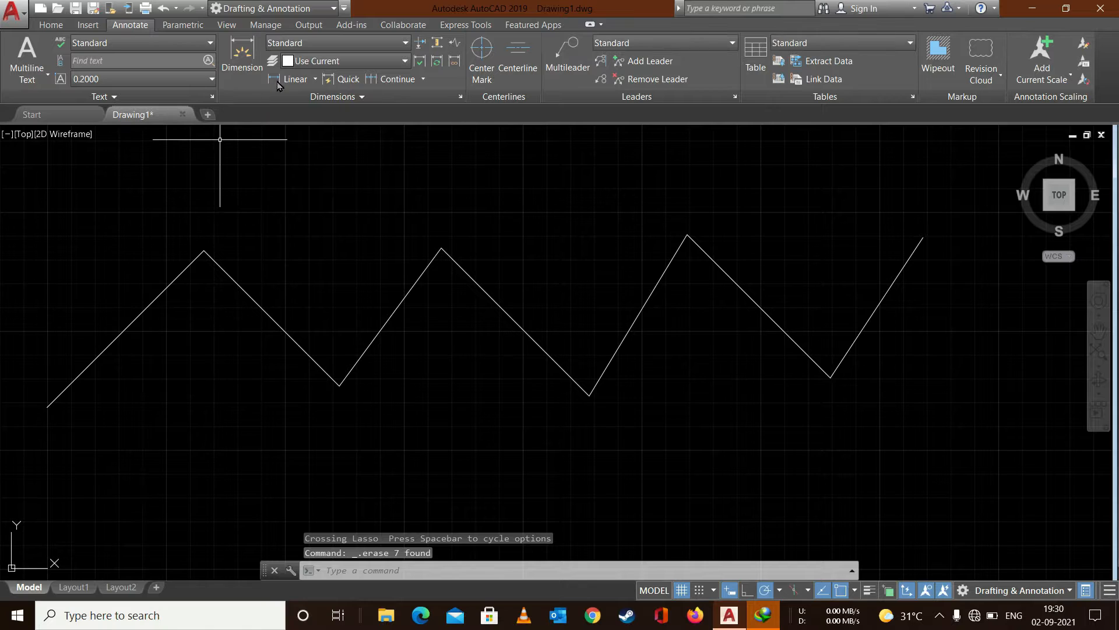
Step: Add a horizontal linear dimension below the zigzag from its left end to the first peak
left_click(290, 79)
left_click(50, 408)
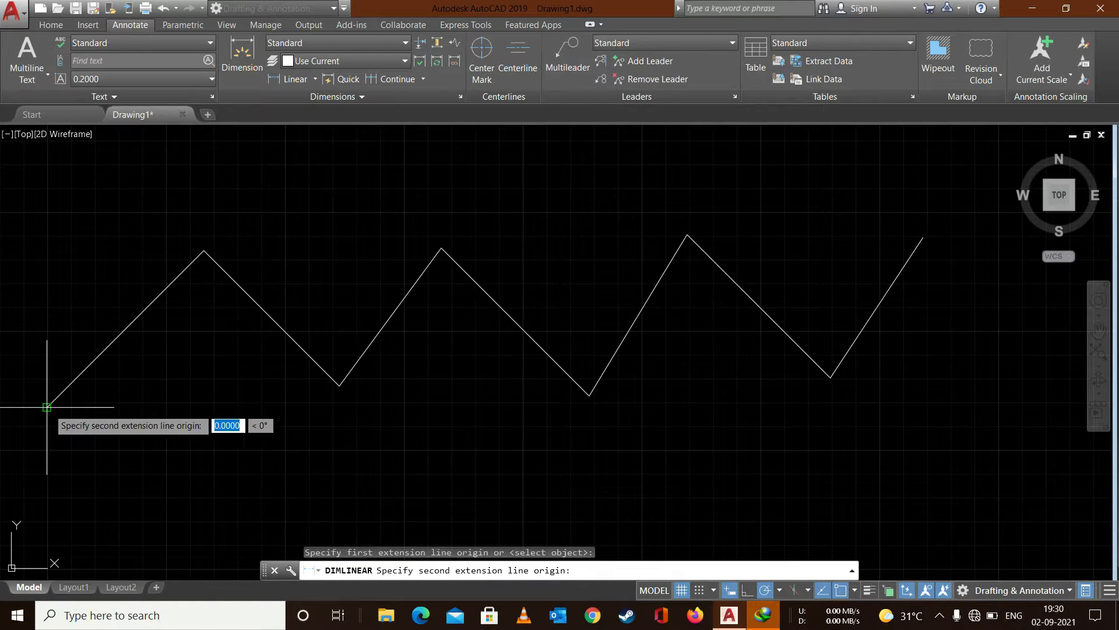
left_click(204, 250)
left_click(186, 460)
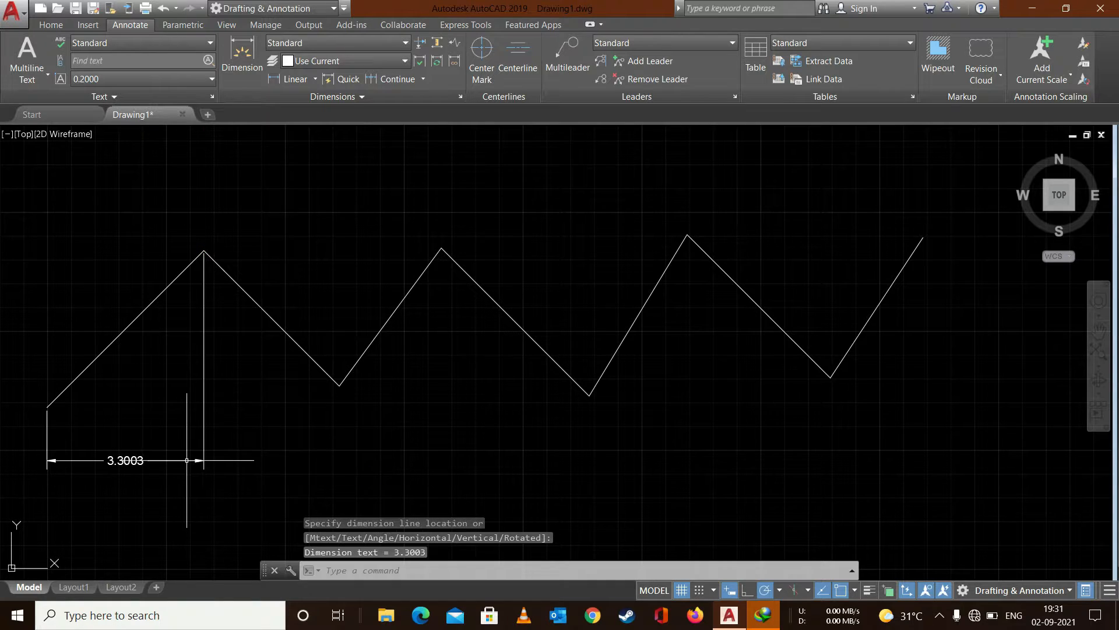
Step: Stack a second linear dimension underneath, from the zigzag's left end to its first lower vertex, and erase both dimensions
key("Return")
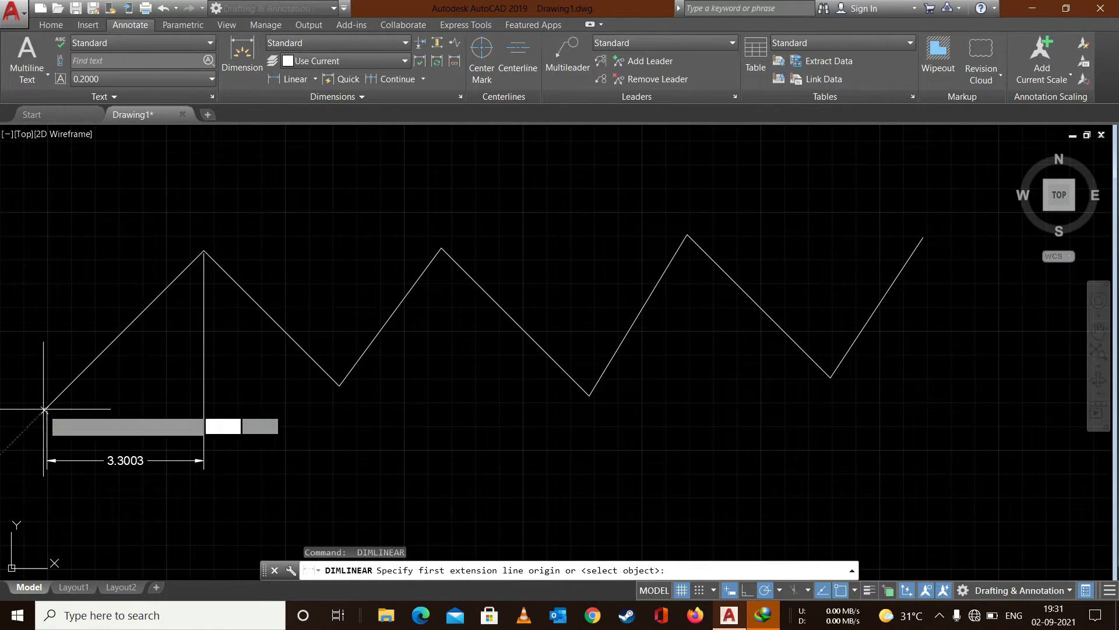
left_click(46, 406)
left_click(339, 386)
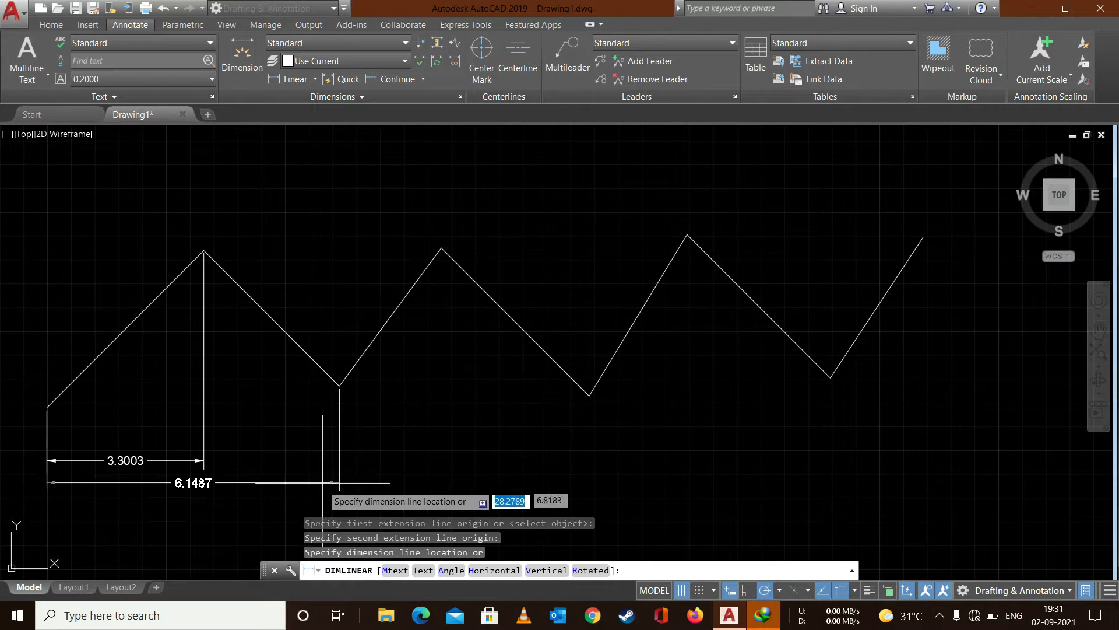
left_click(320, 505)
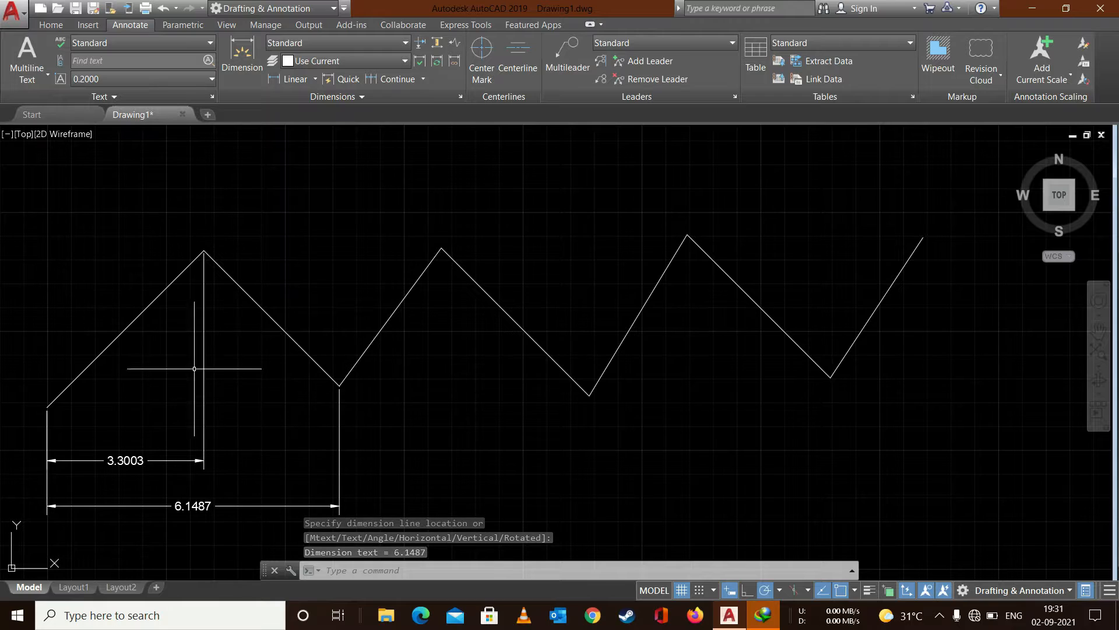
mouse_move(411, 513)
left_mouse_down()
mouse_move(204, 512)
mouse_move(162, 392)
mouse_move(156, 401)
left_mouse_up()
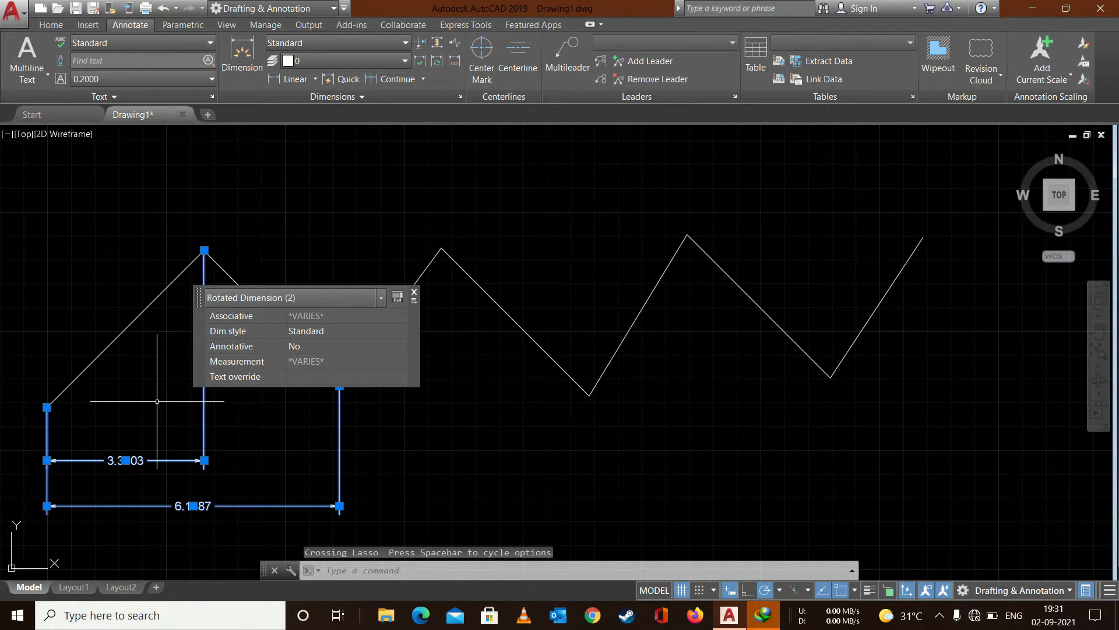
key("Delete")
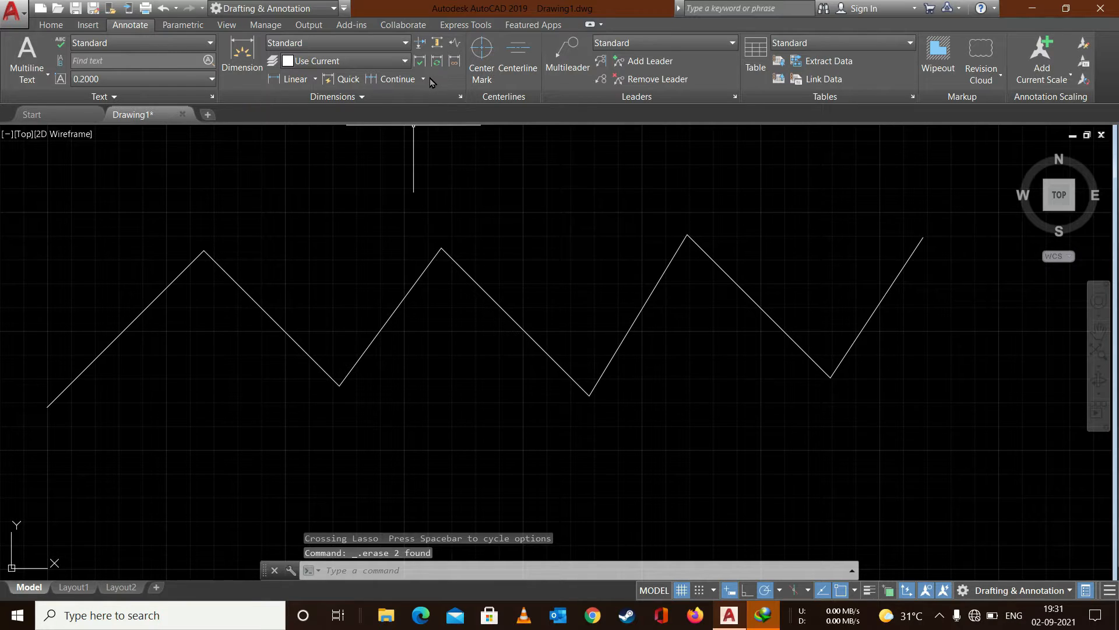
Step: Add a horizontal linear dimension below the zigzag from its left end to the first lower vertex
left_click(424, 79)
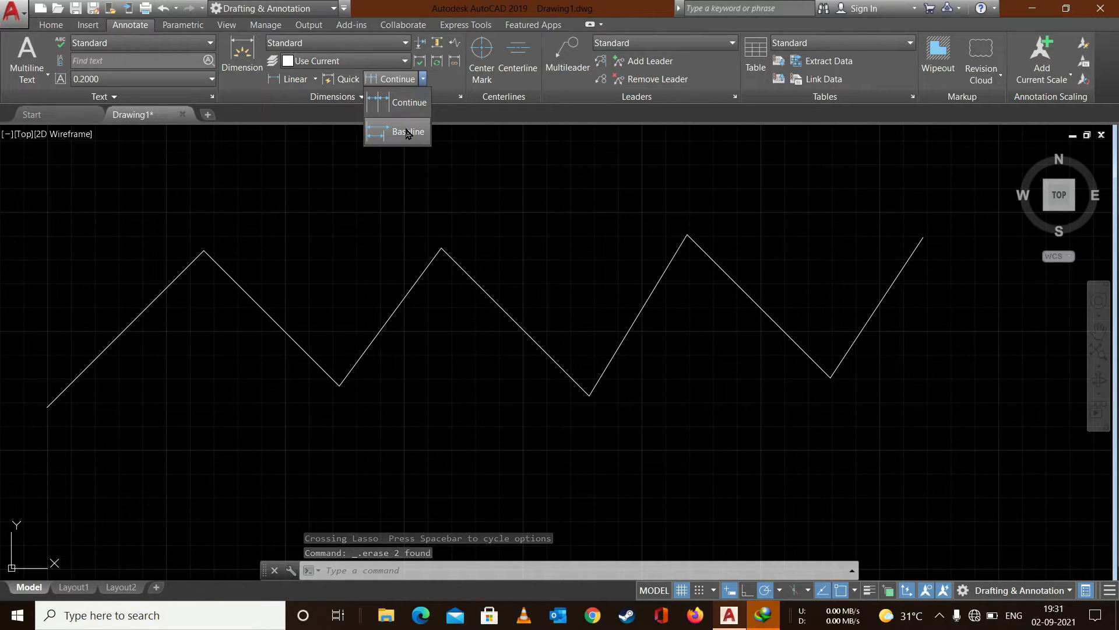
left_click(288, 80)
left_click(48, 405)
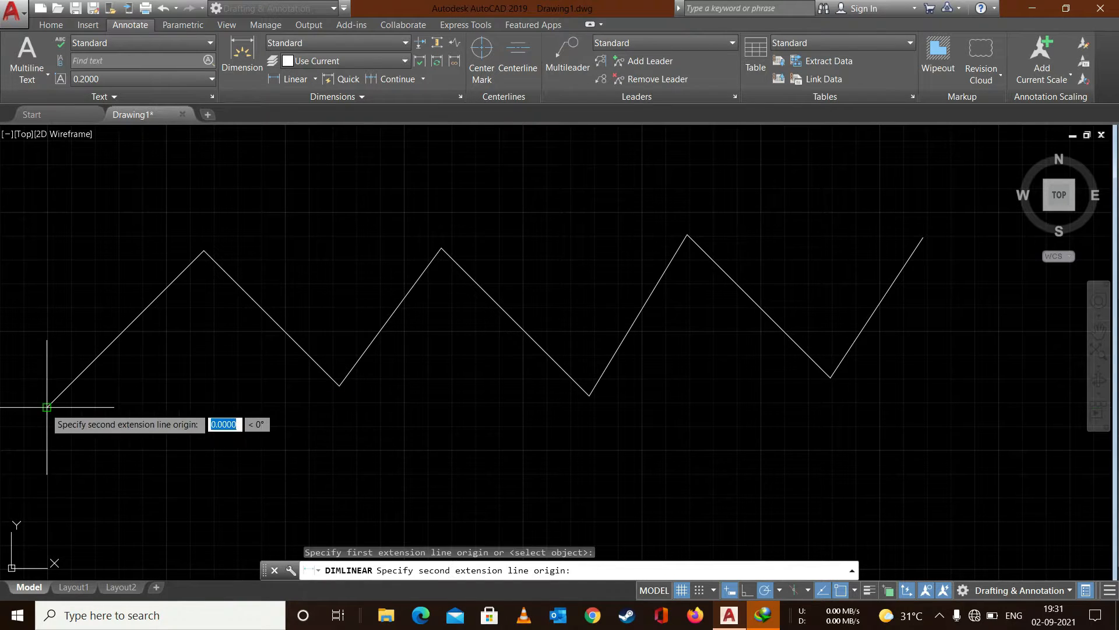
left_click(339, 385)
left_click(310, 464)
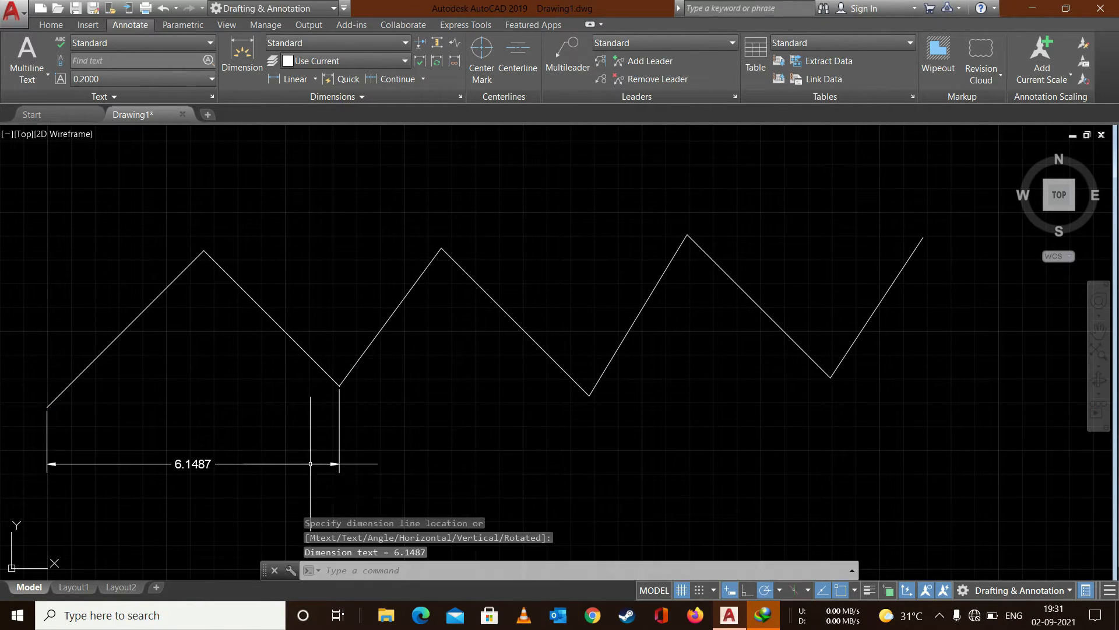
Step: Add baseline dimensions from that linear dimension to the second lower vertex, the third lower vertex and the zigzag's right end
left_click(423, 79)
left_click(394, 133)
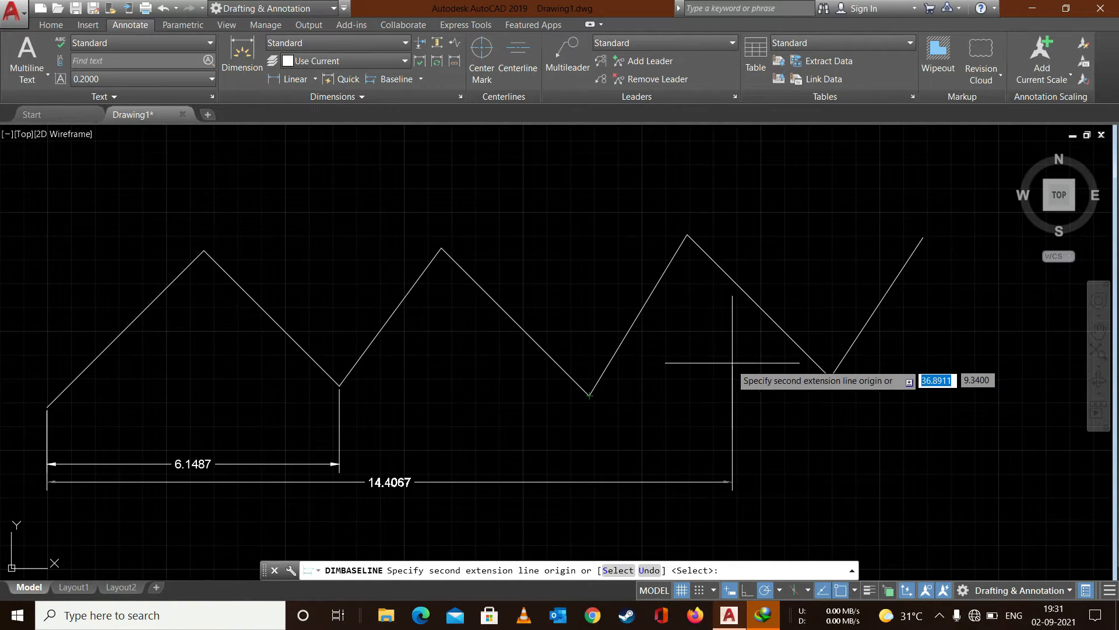
left_click(609, 570)
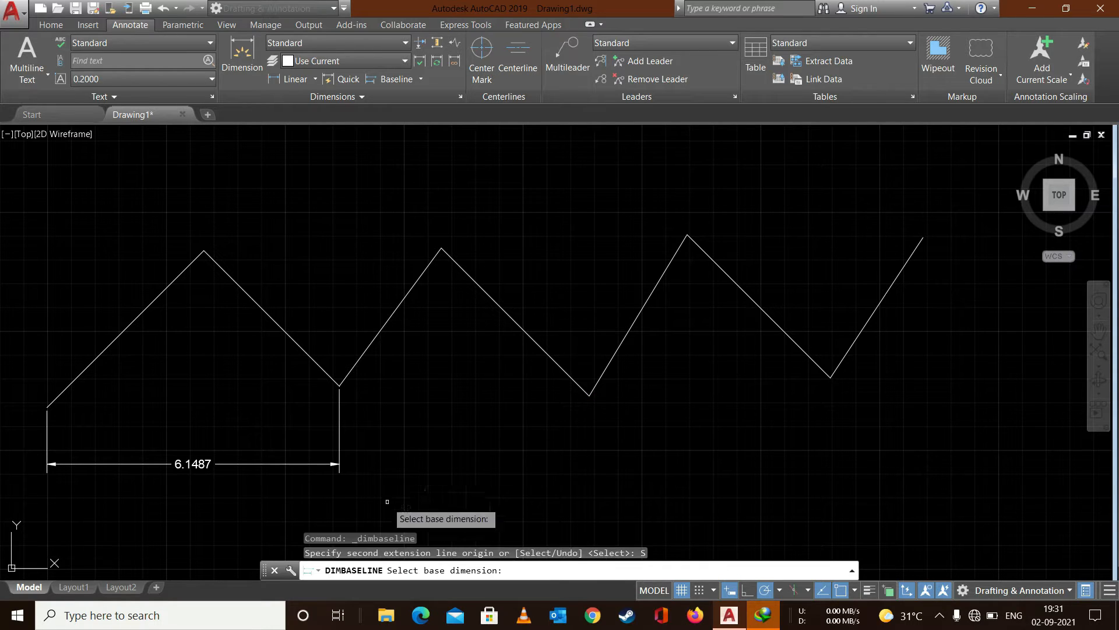
left_click(183, 465)
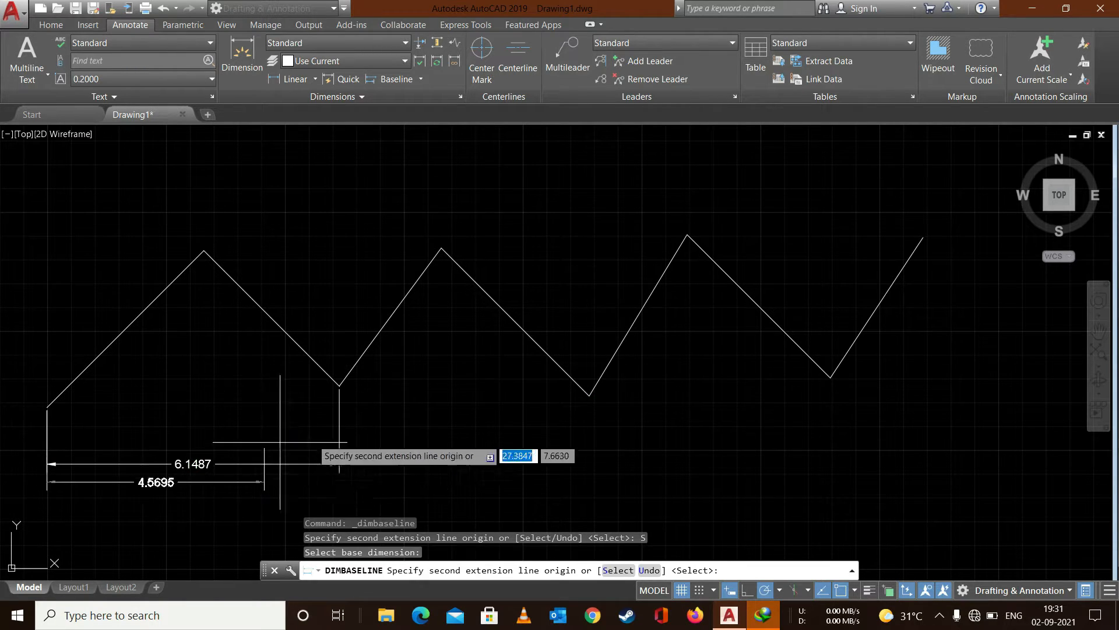
left_click(590, 396)
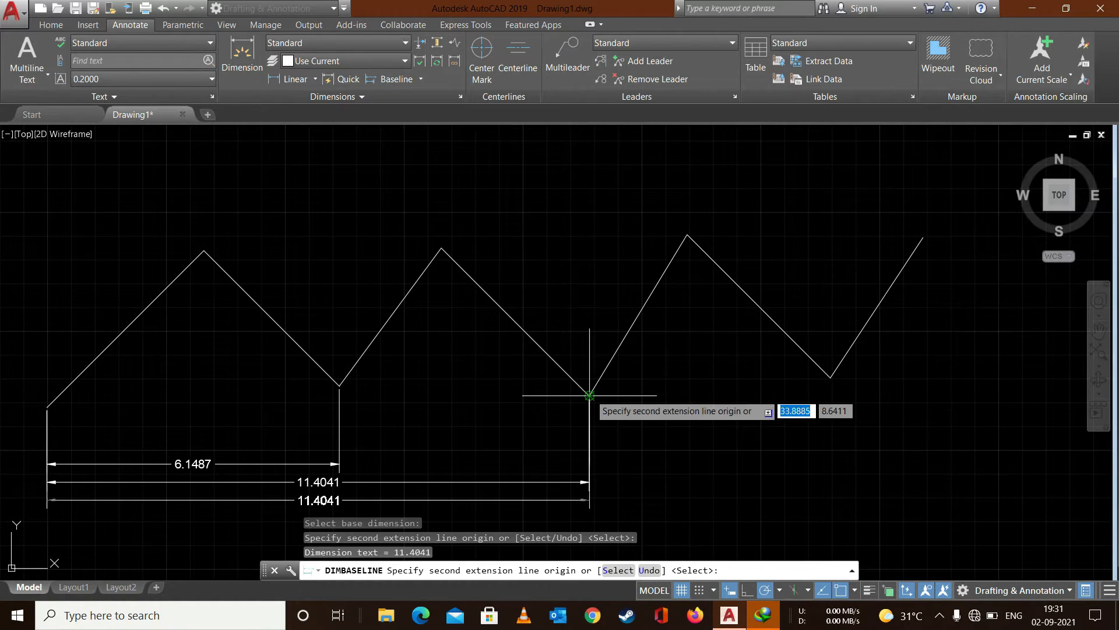
left_click(830, 378)
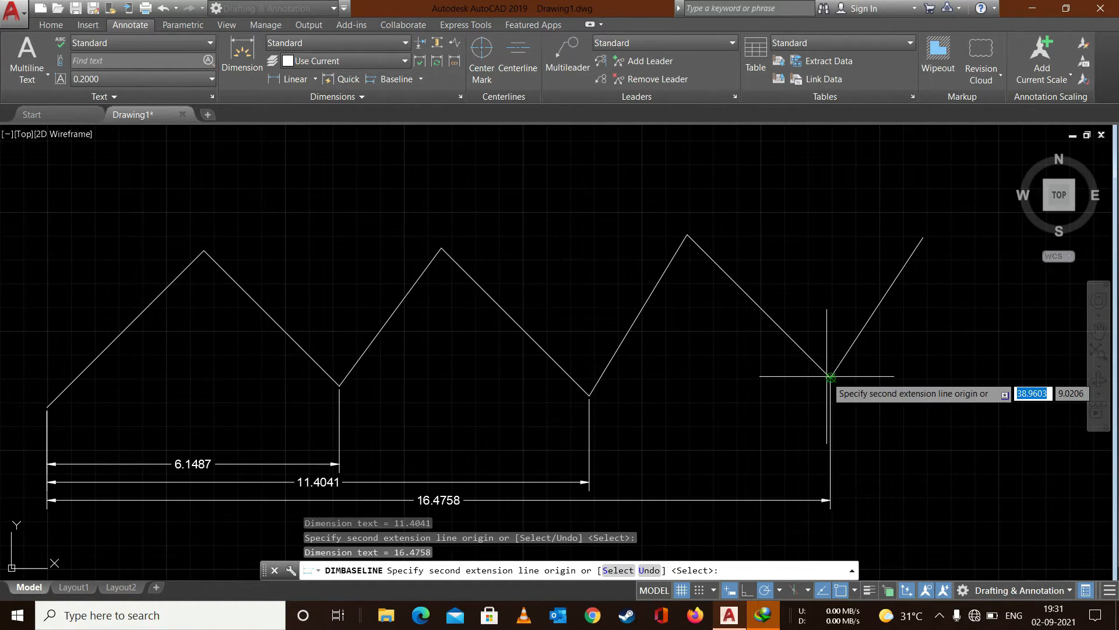
left_click(924, 237)
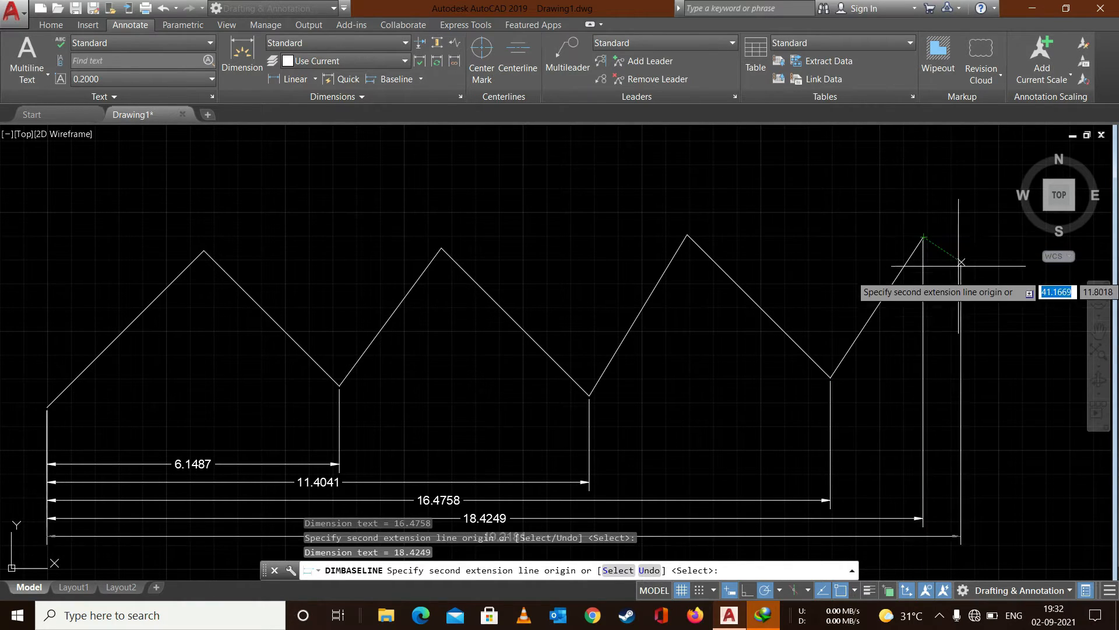
Step: Apply automatic dimension spacing to the four stacked dimensions below the zigzag
key("Escape")
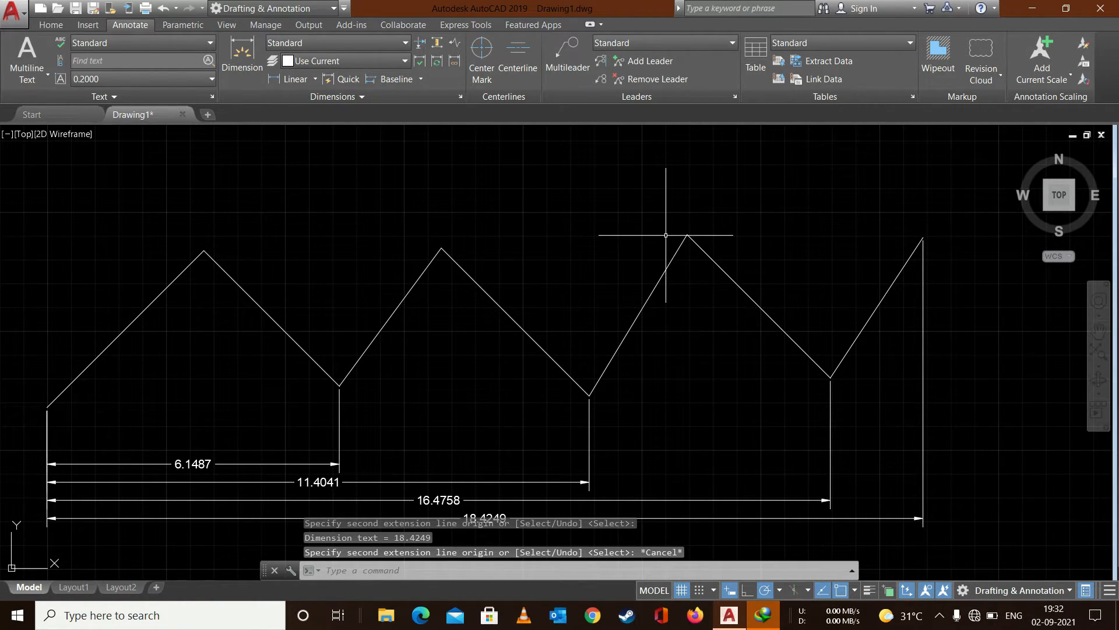
scroll(665, 235, "down", 2)
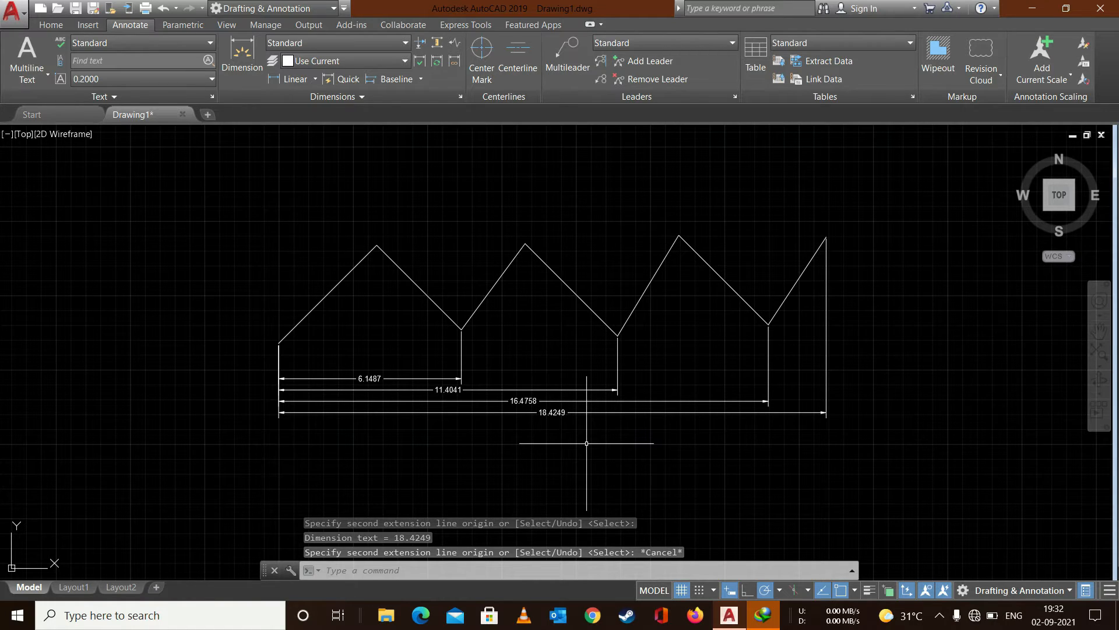
scroll(587, 443, "up", 2)
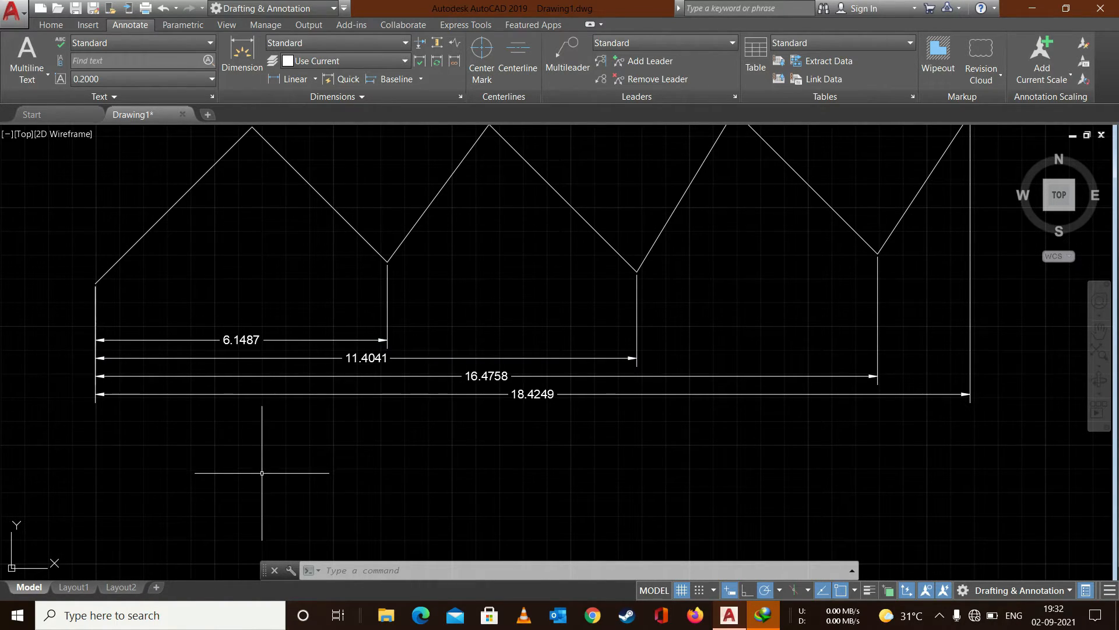
left_click_drag(261, 475, 259, 316)
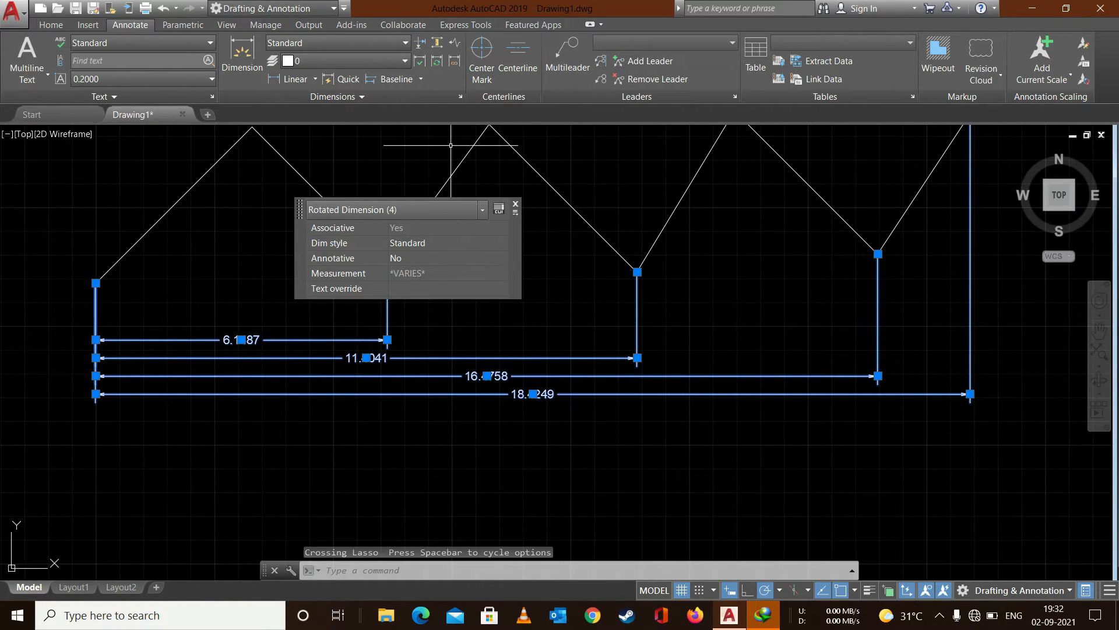
left_click(442, 44)
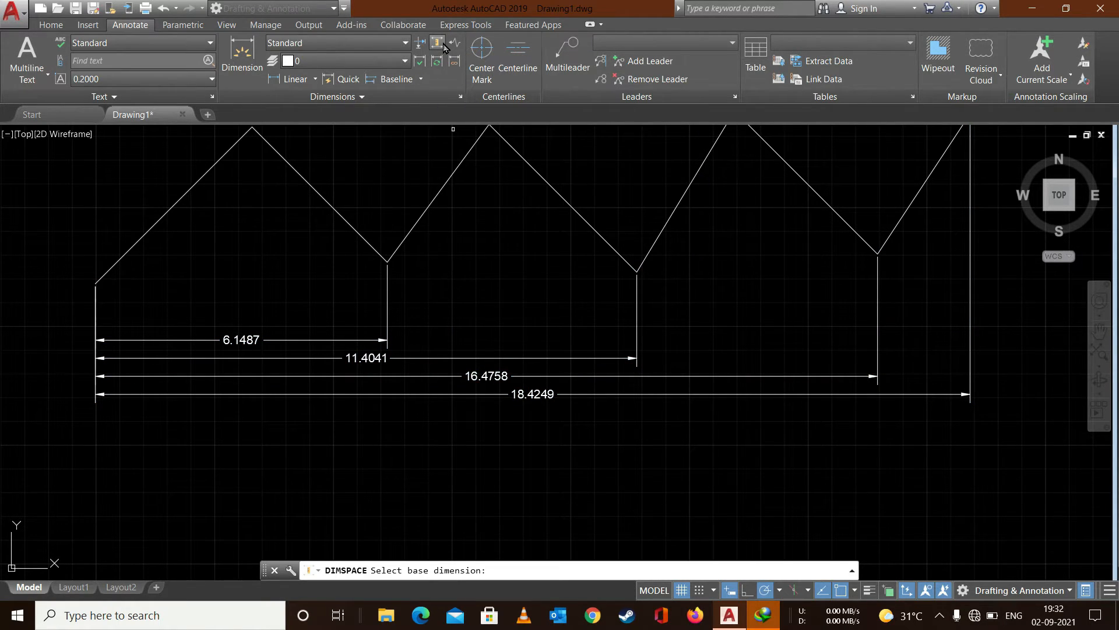
left_click(261, 386)
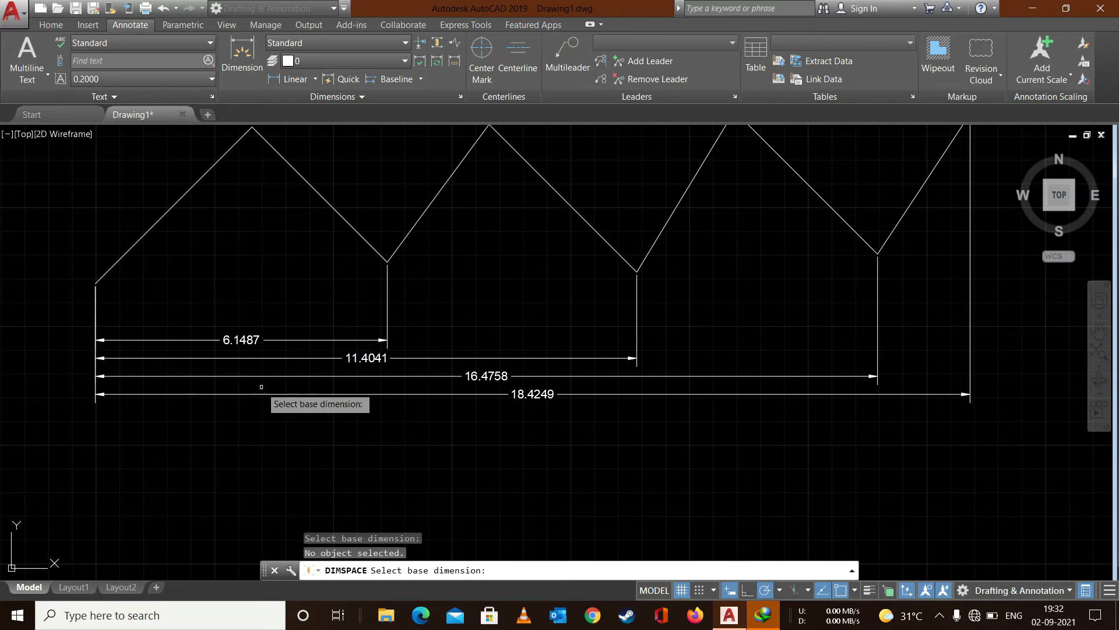
left_click(291, 396)
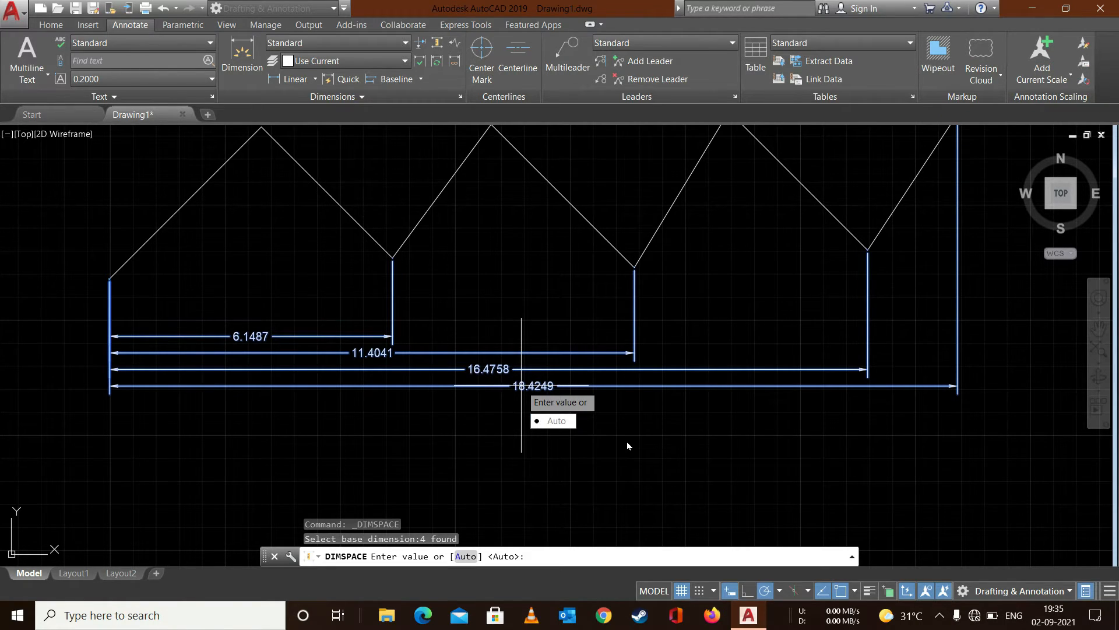
left_click(554, 421)
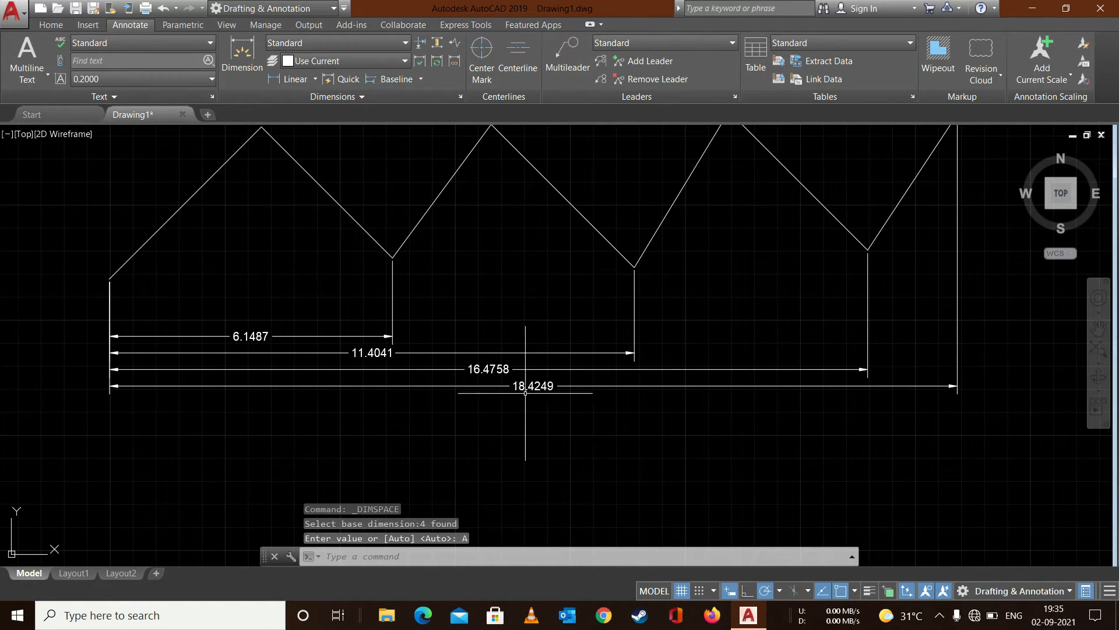
left_click(530, 386)
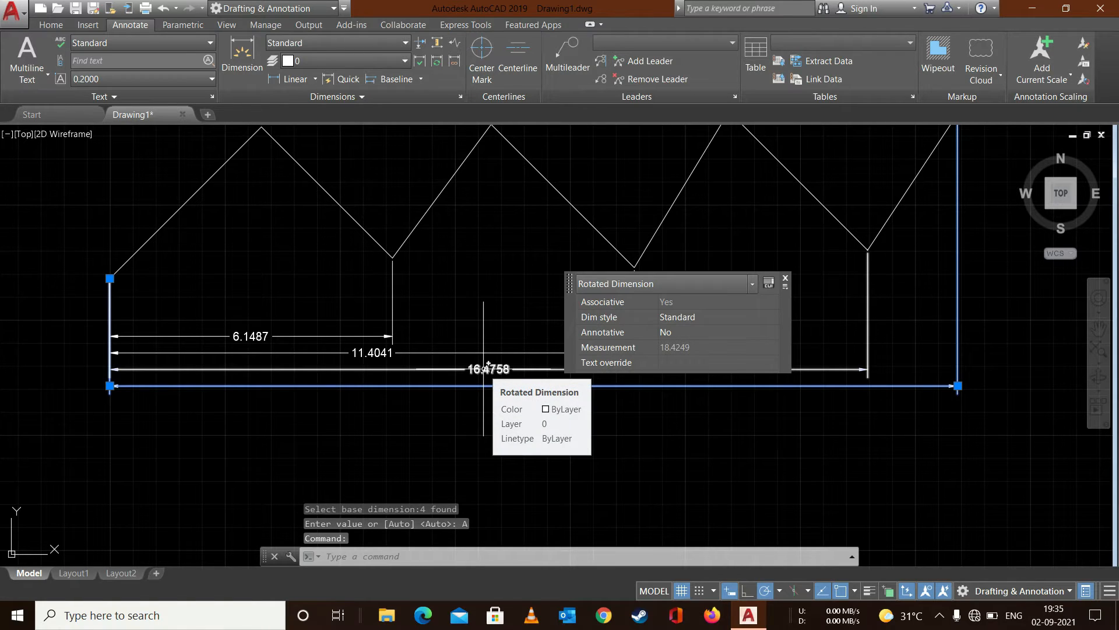
key("Escape")
key("Escape")
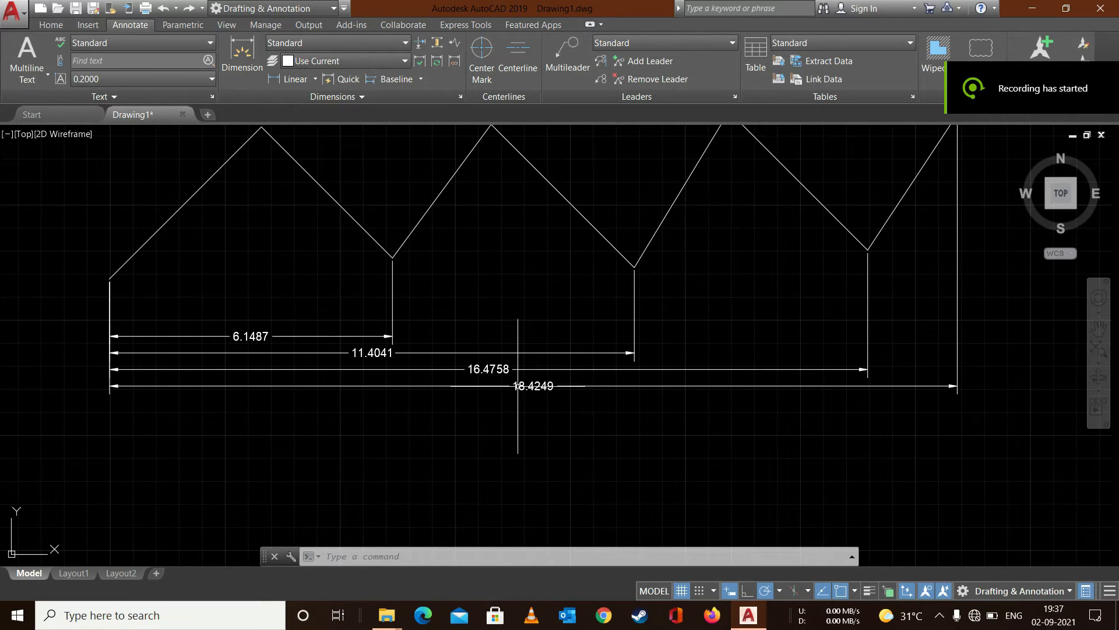
Step: Erase all four stacked dimensions below the zigzag
mouse_move(444, 464)
left_mouse_down()
mouse_move(517, 302)
mouse_move(509, 309)
left_mouse_up()
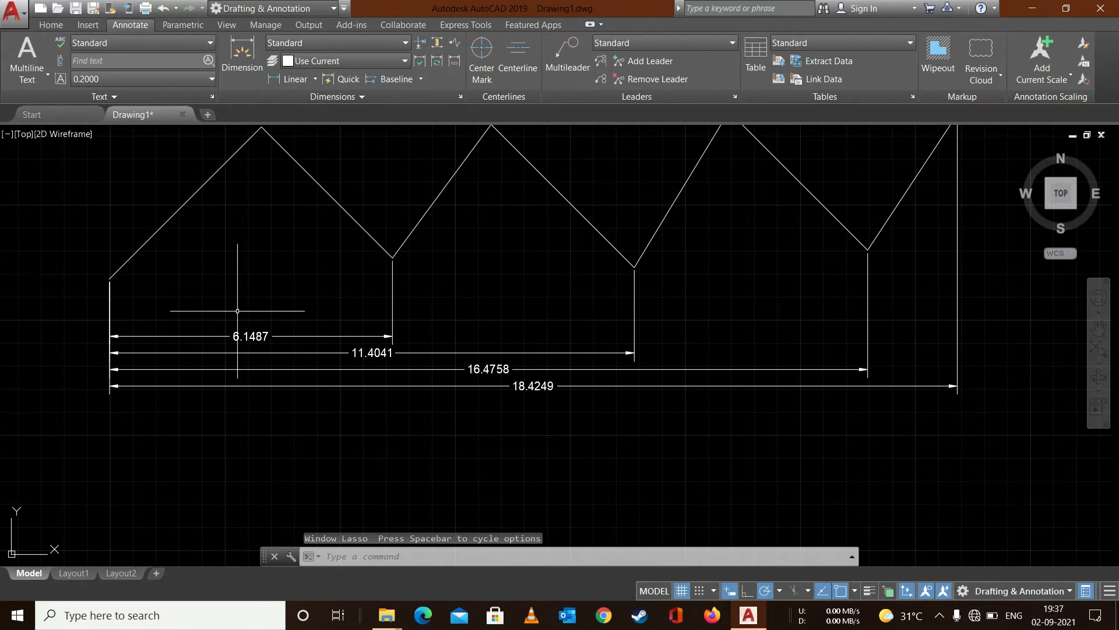
left_click(240, 336)
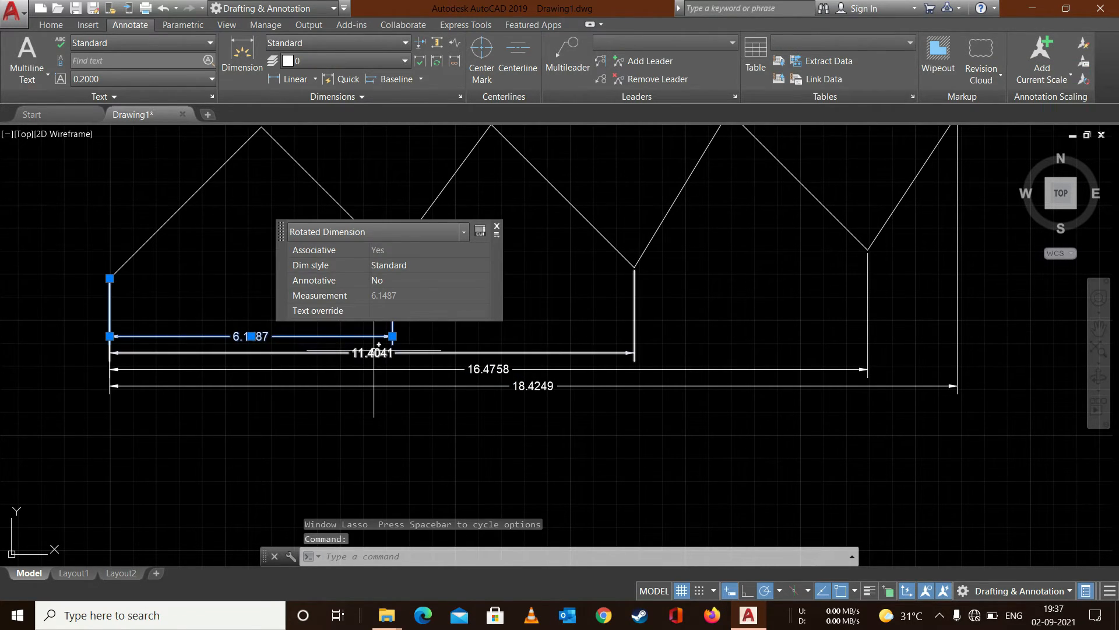
left_click(378, 353)
left_click(503, 369)
left_click(530, 385)
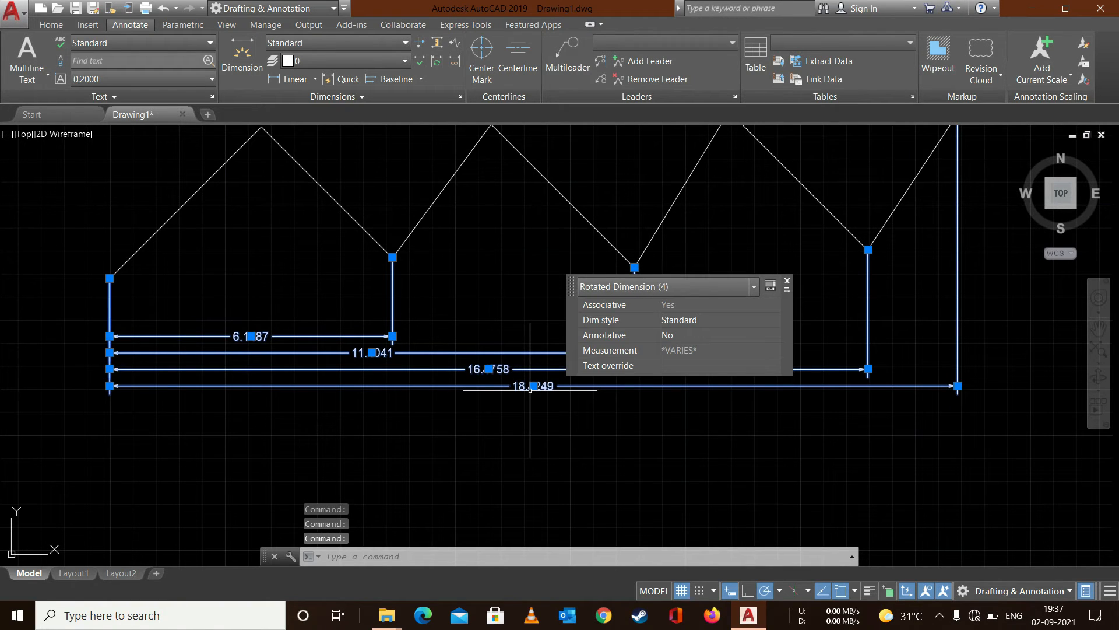
key("Delete")
Step: Add a horizontal linear dimension below the zigzag from its left end to the first lower vertex
left_click(53, 24)
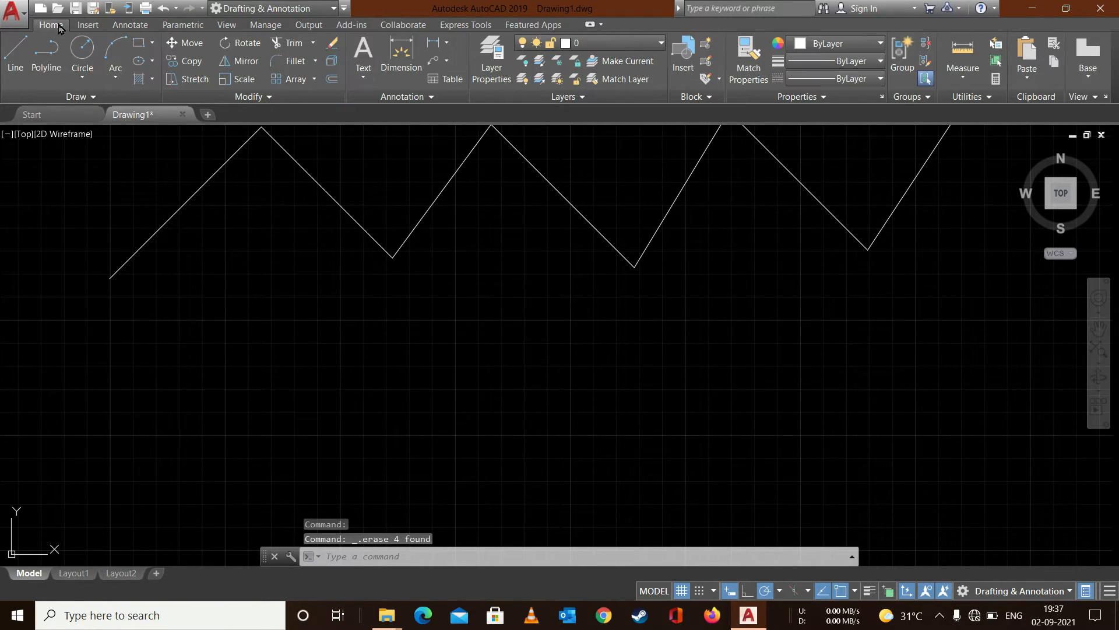
left_click(401, 55)
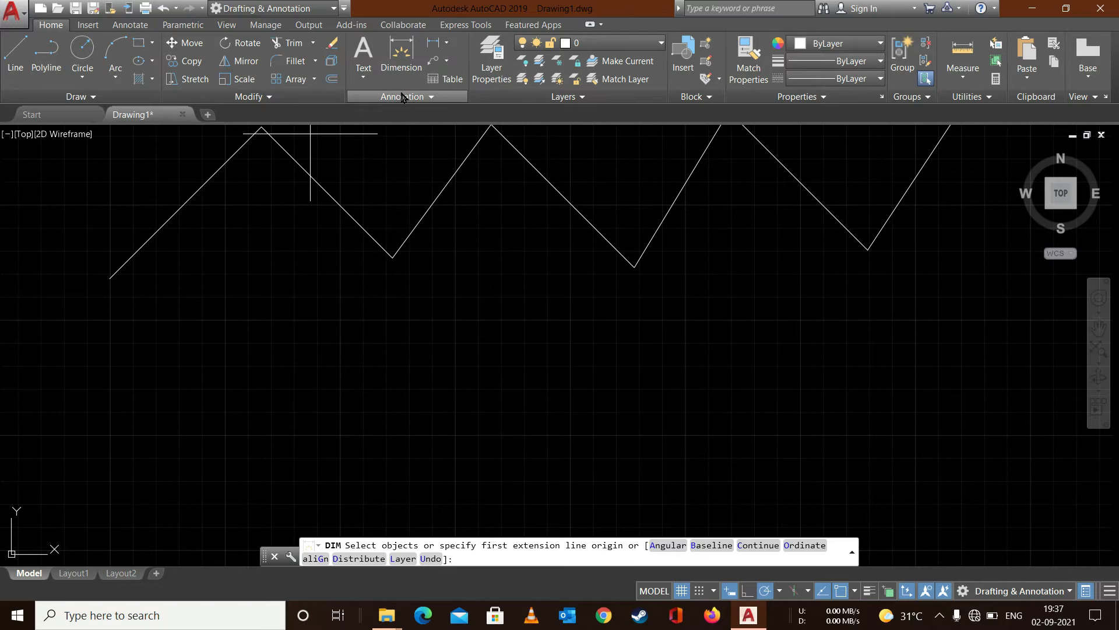
left_click(433, 42)
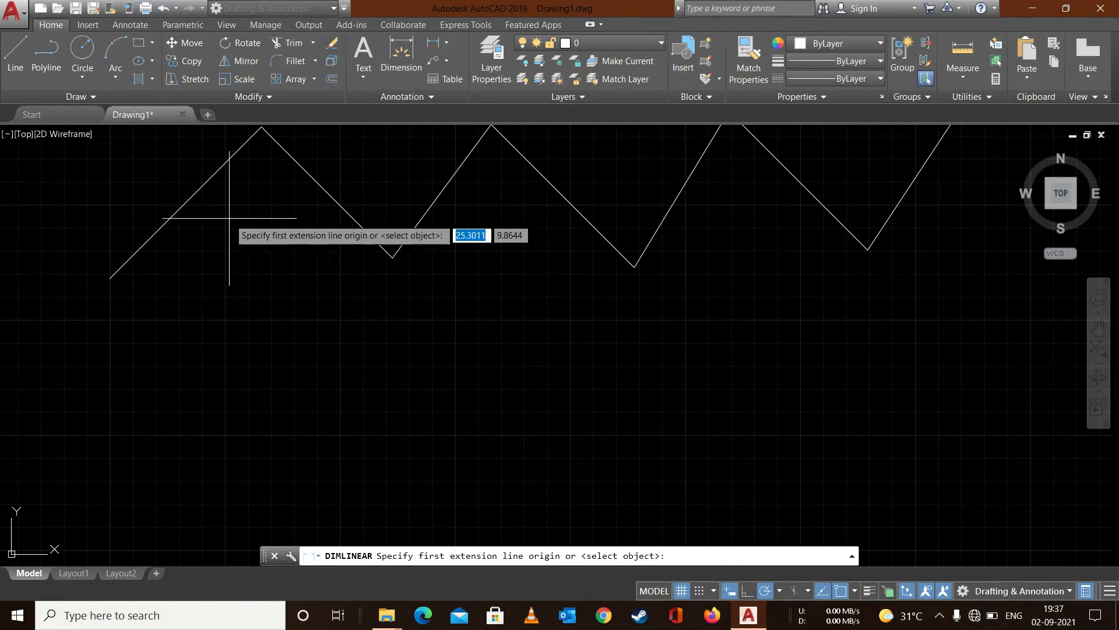
left_click(110, 277)
left_click(393, 256)
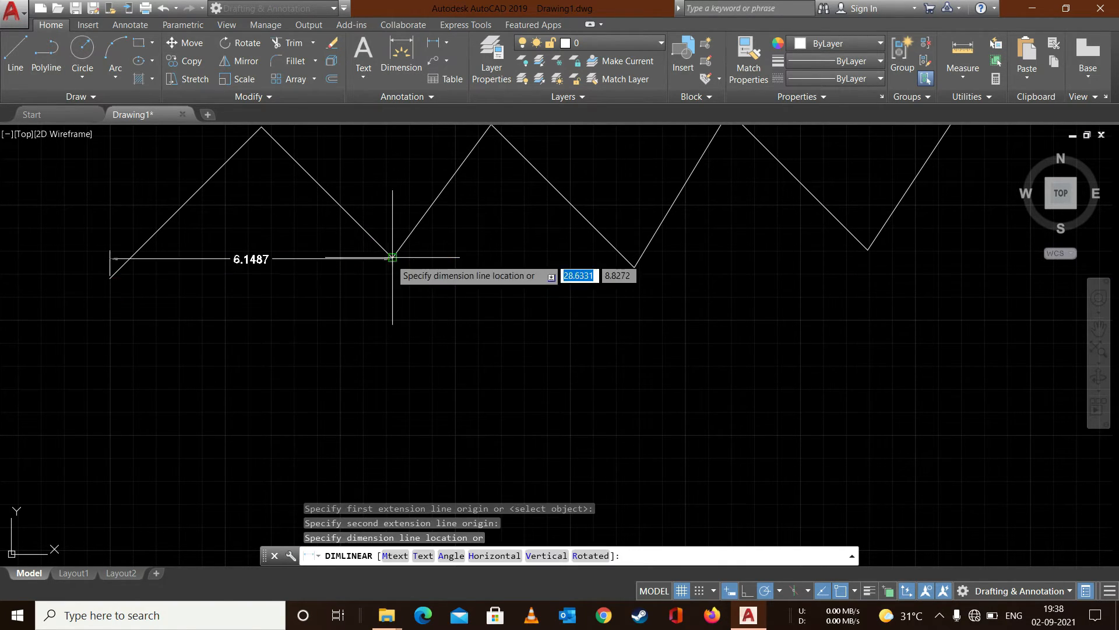
left_click(371, 353)
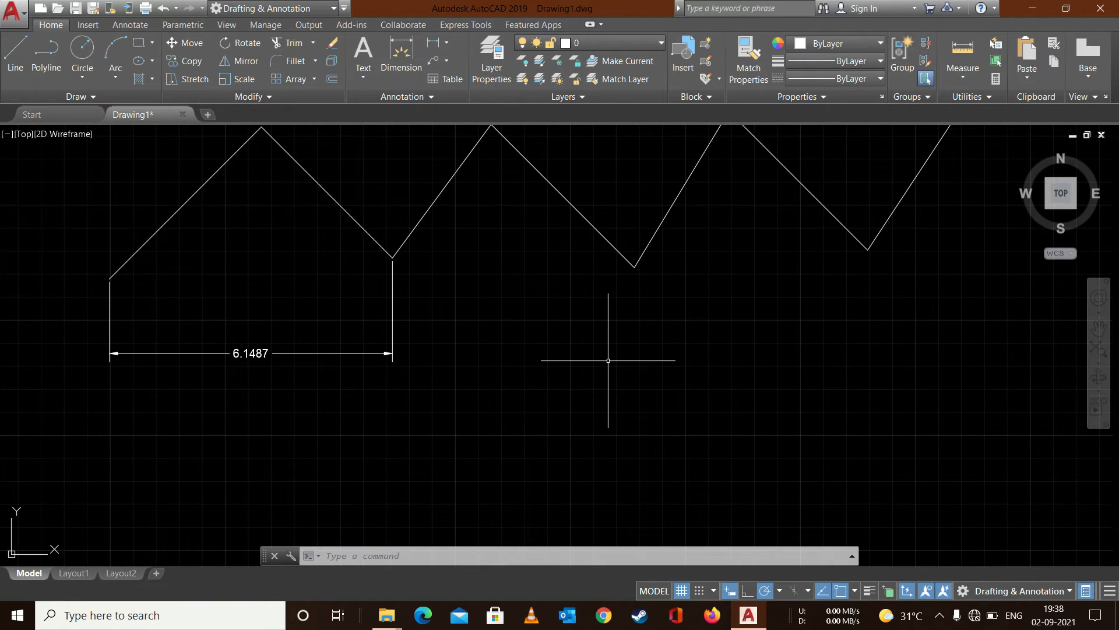
left_click(411, 97)
left_click(402, 134)
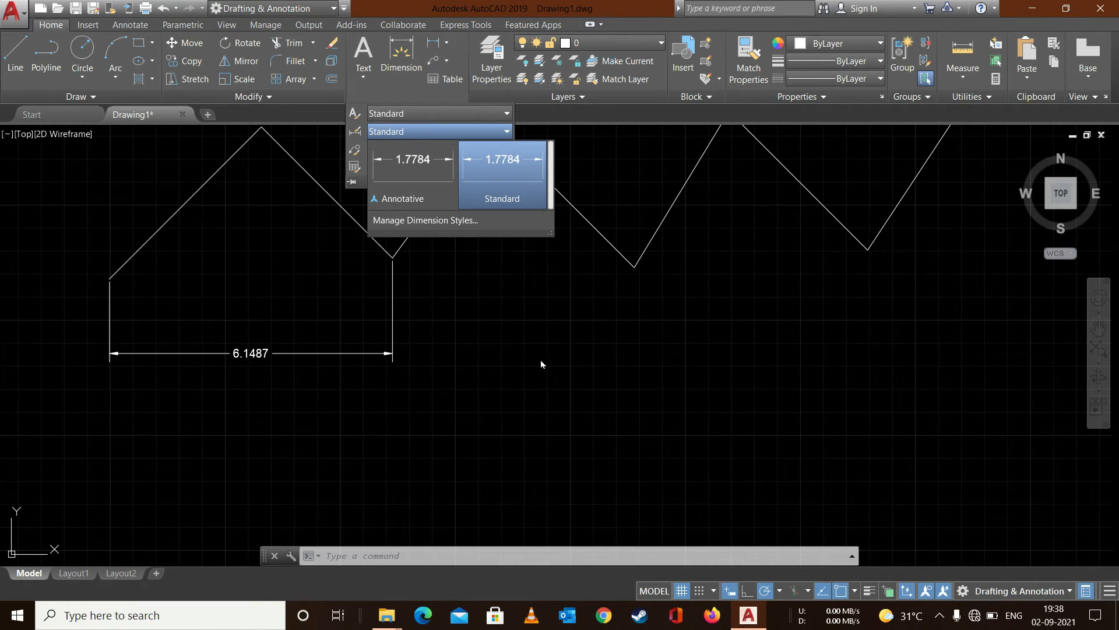
key("Escape")
key("Escape")
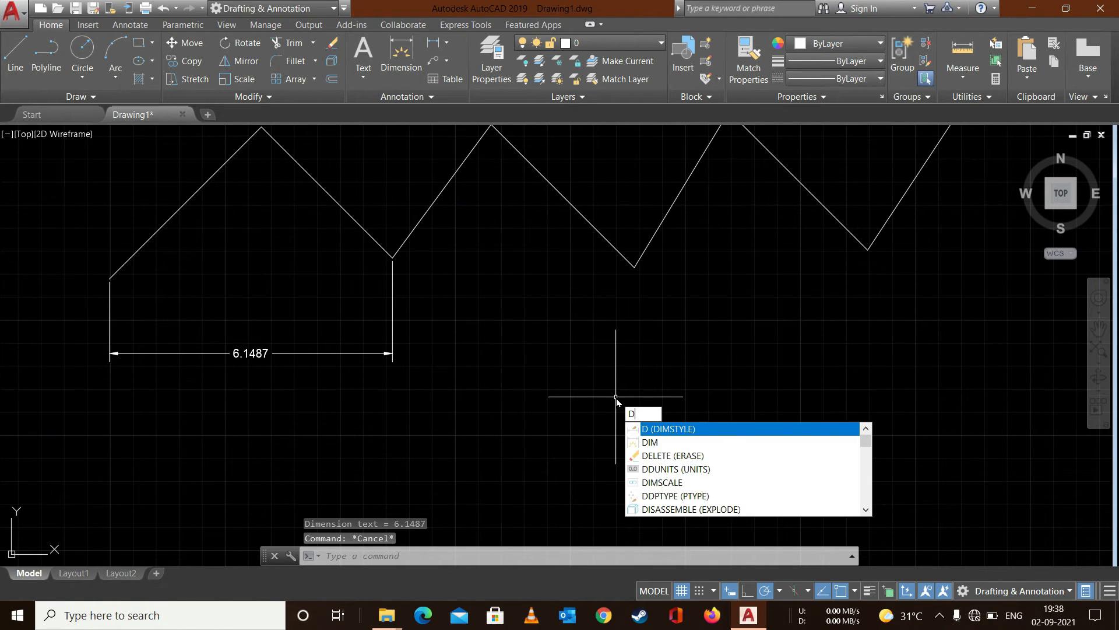
Step: Create an override of the Standard dimension style with the dimension line color set to Green
key("Return")
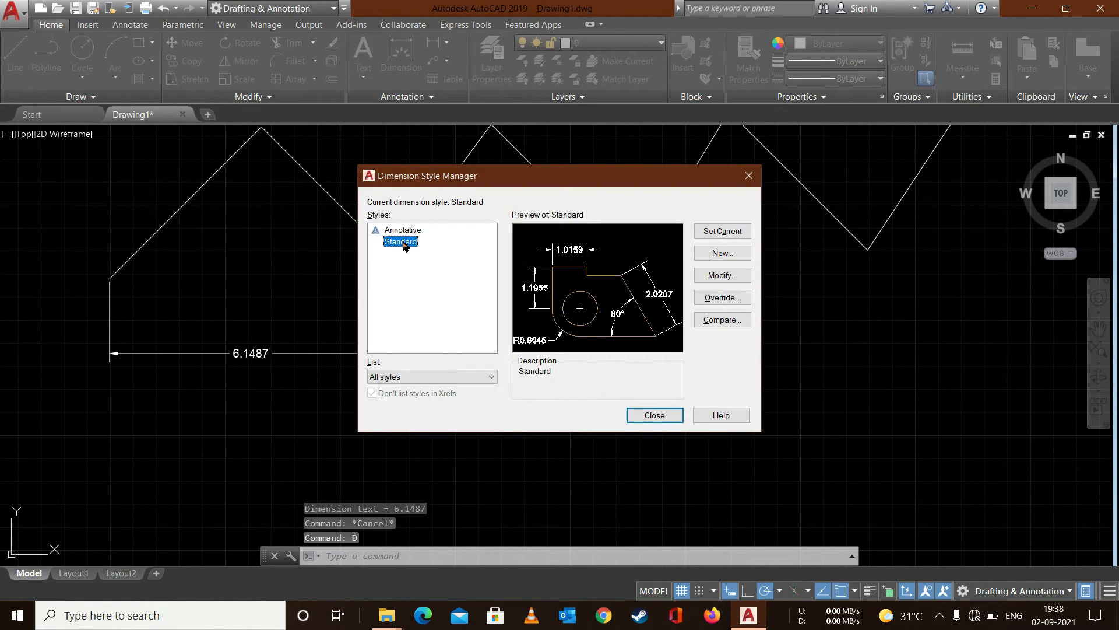
left_click(719, 298)
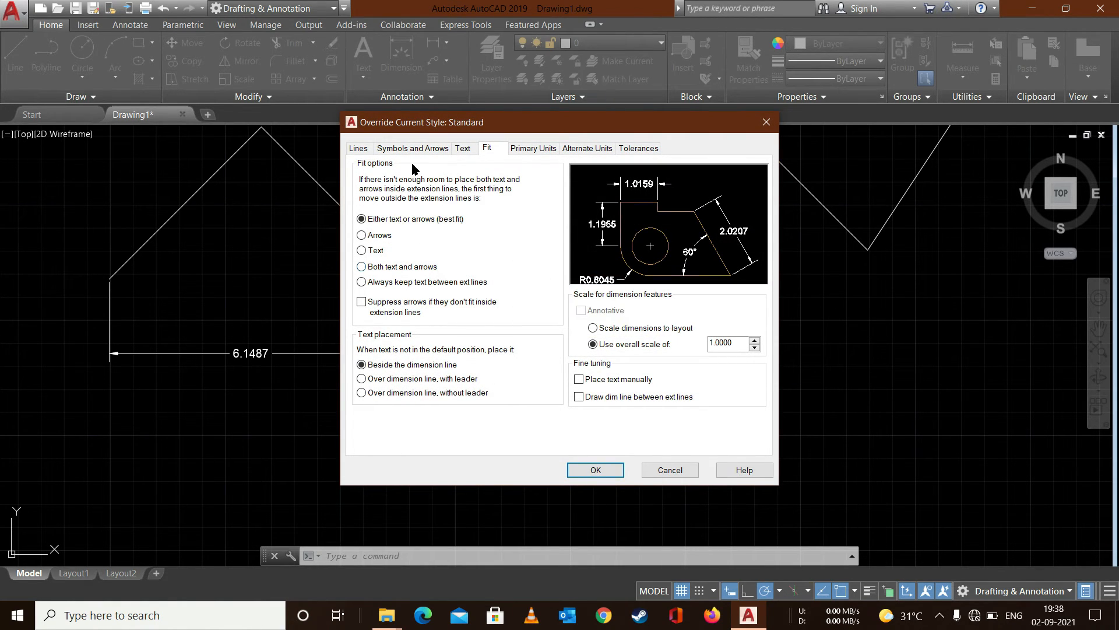
left_click(401, 150)
left_click(359, 149)
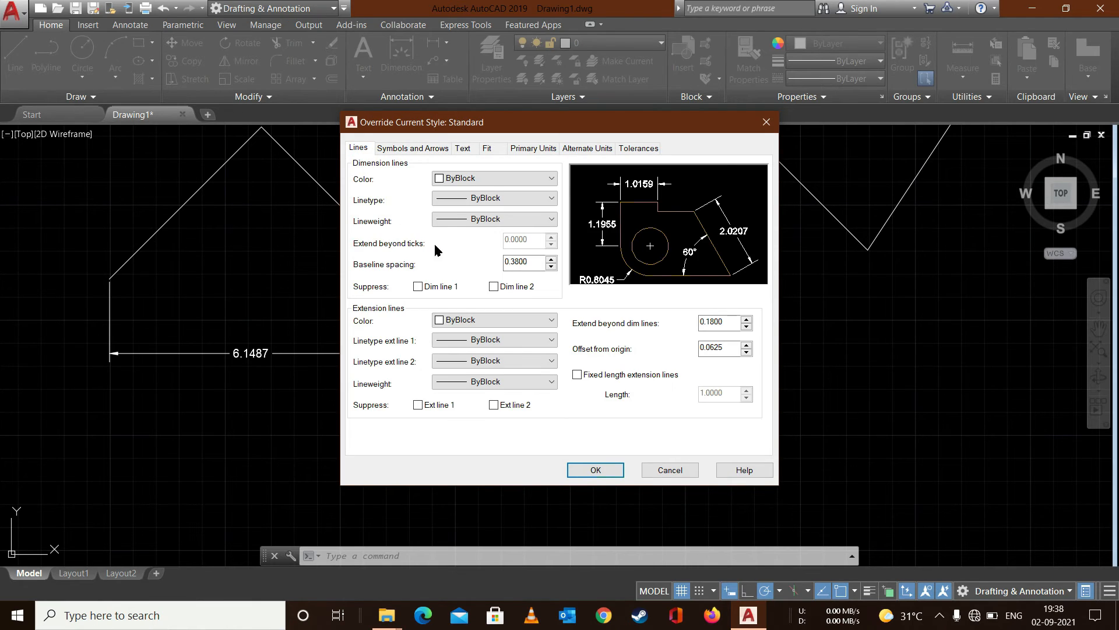
left_click(460, 183)
left_click(463, 240)
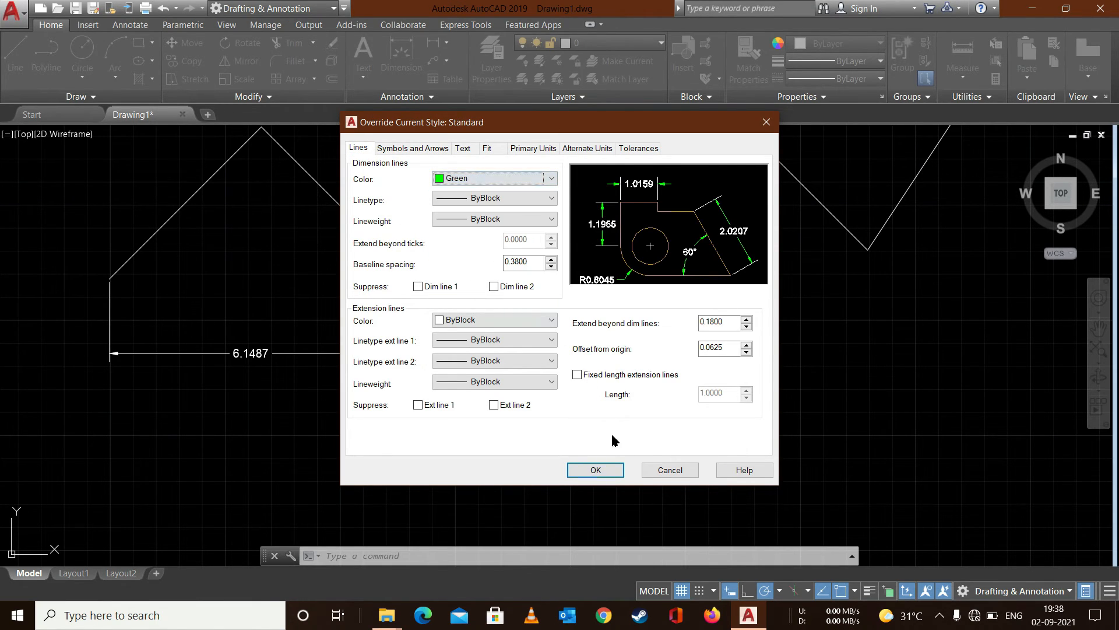
left_click(598, 471)
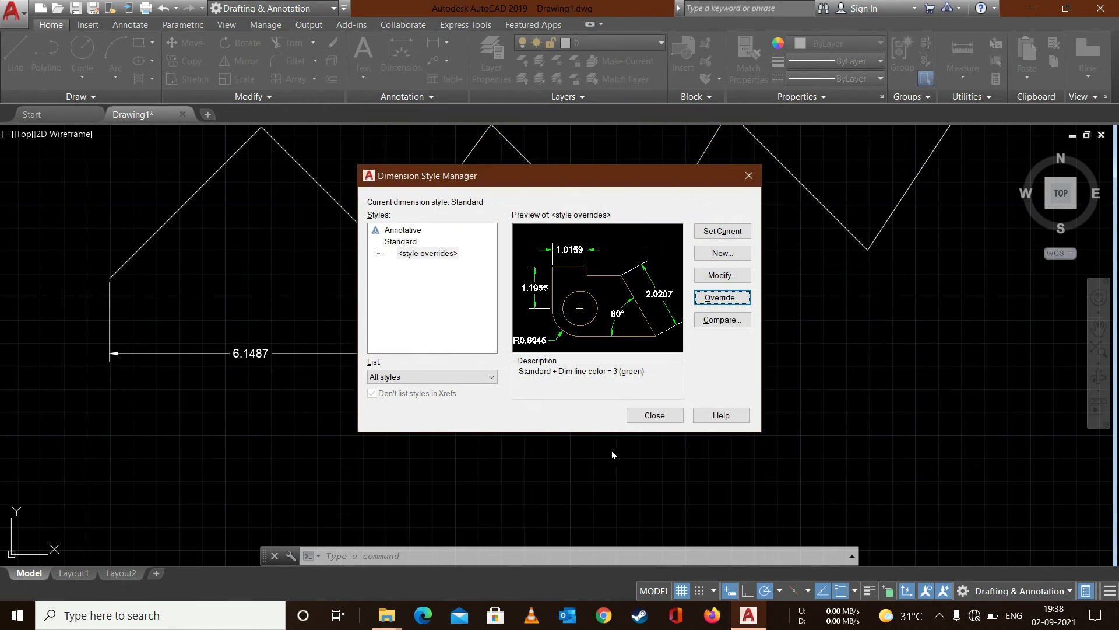
left_click(654, 415)
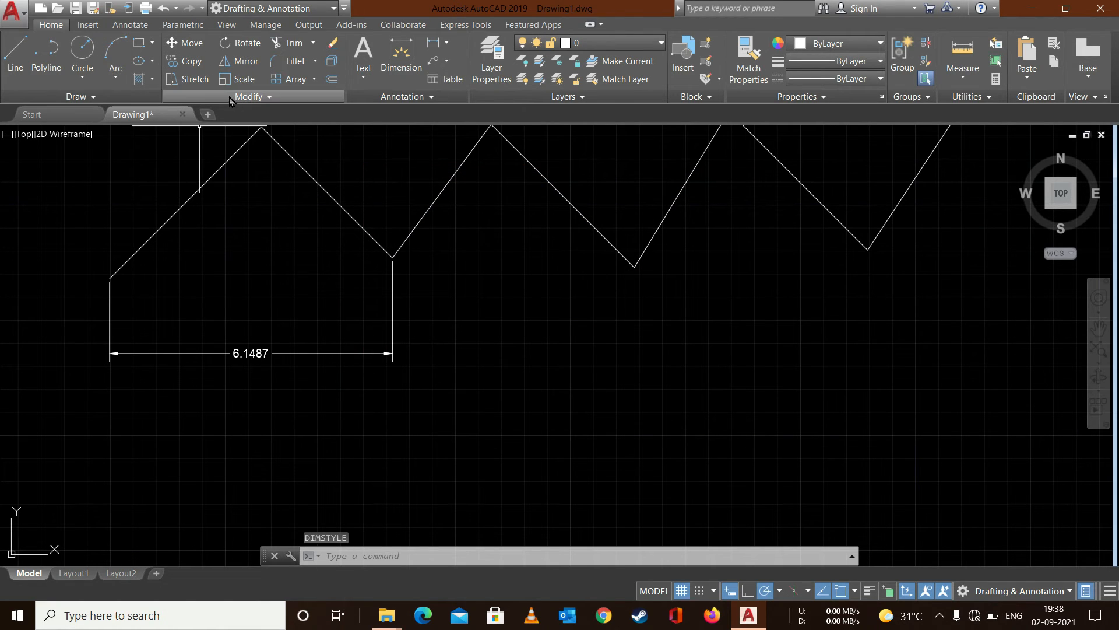
Step: Add a horizontal linear dimension below the zigzag between its first and second lower vertices, using the green style override
left_click(440, 48)
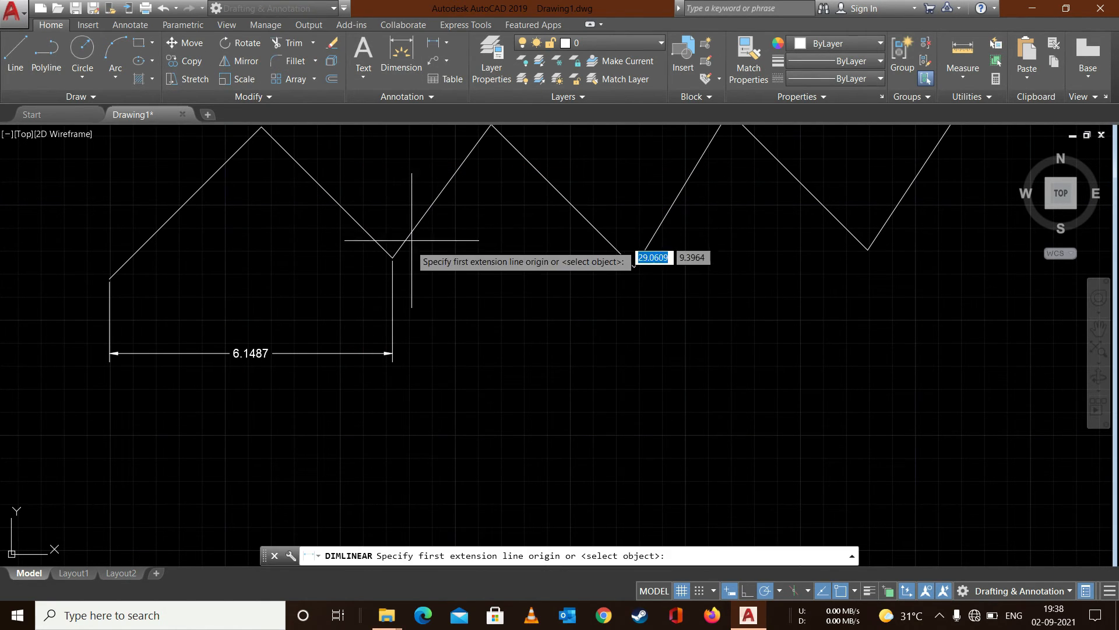
left_click(634, 266)
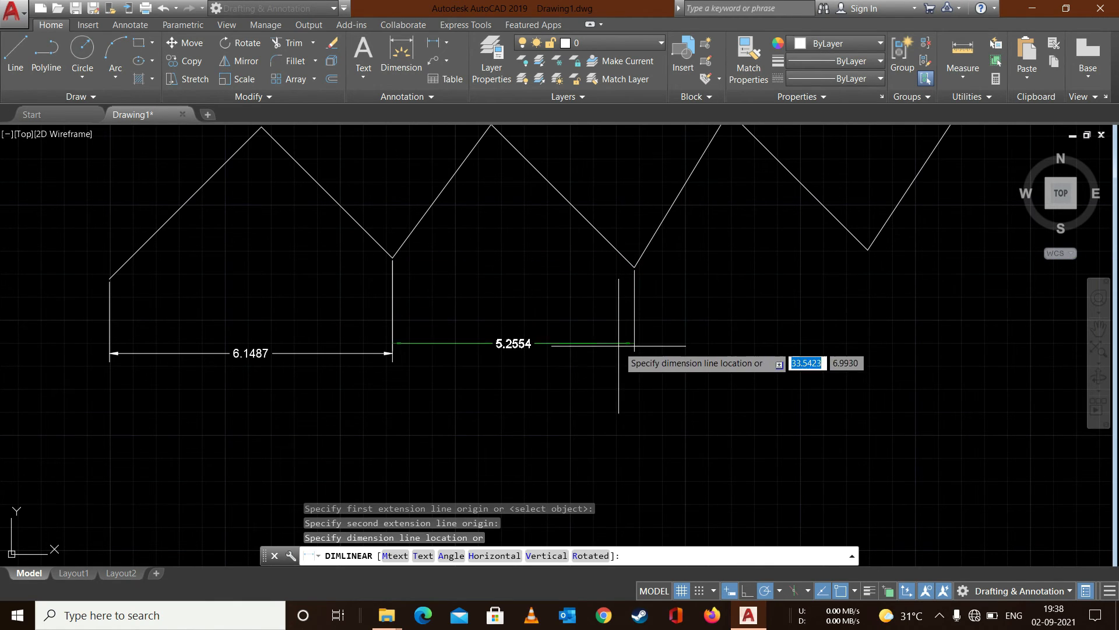
left_click(615, 376)
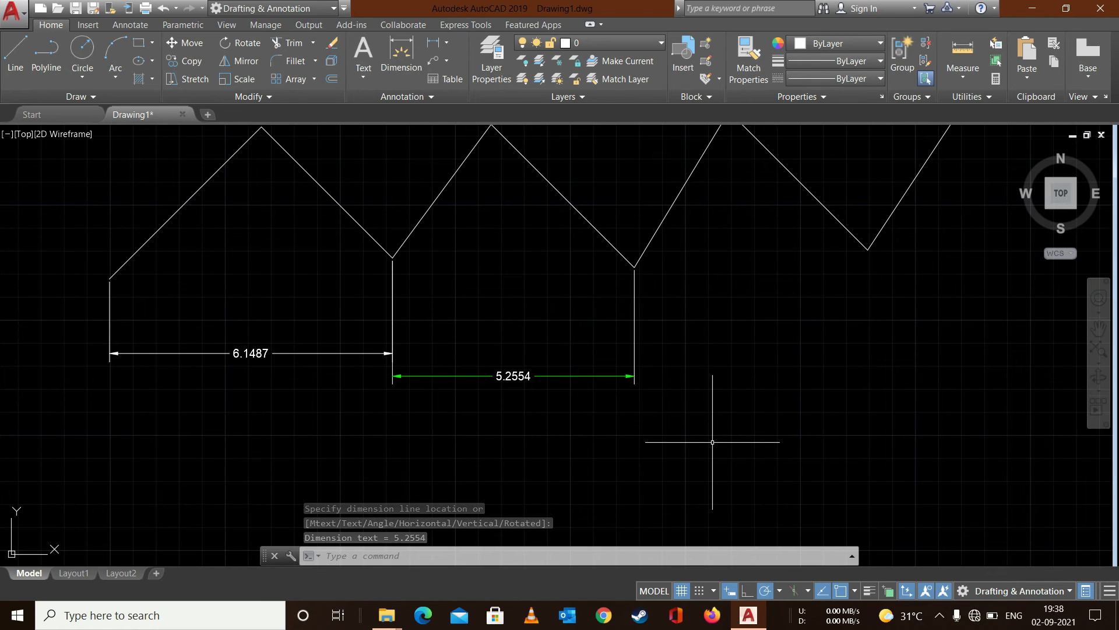
key("Escape")
Step: Rename the style overrides under Standard to NEW STYLE in the Dimension Style Manager and check the renamed style's preview
type("D")
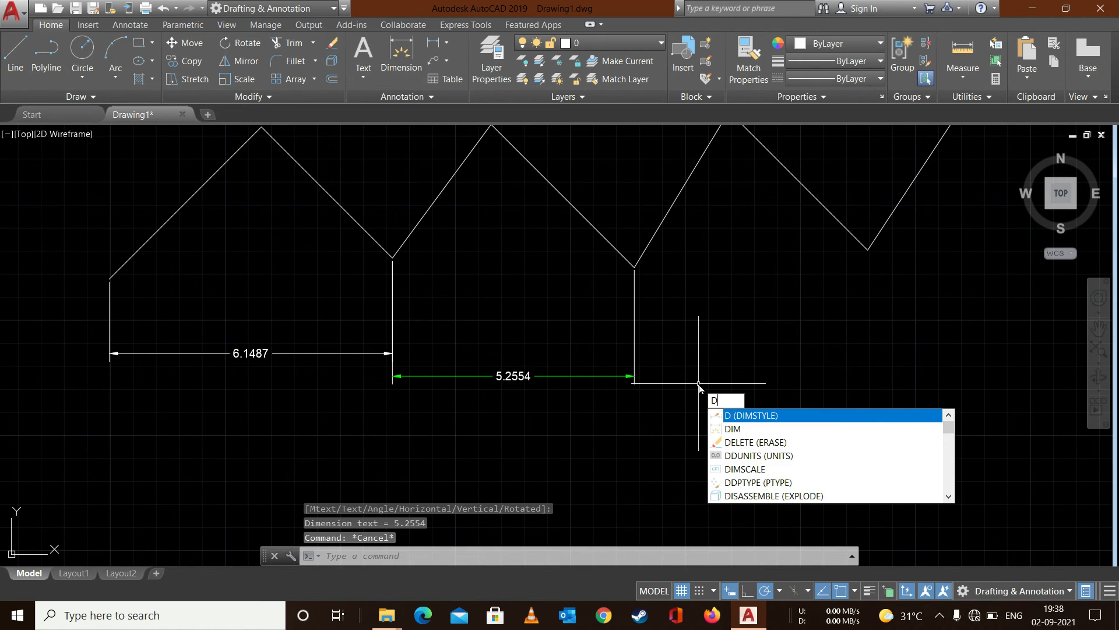
key("Return")
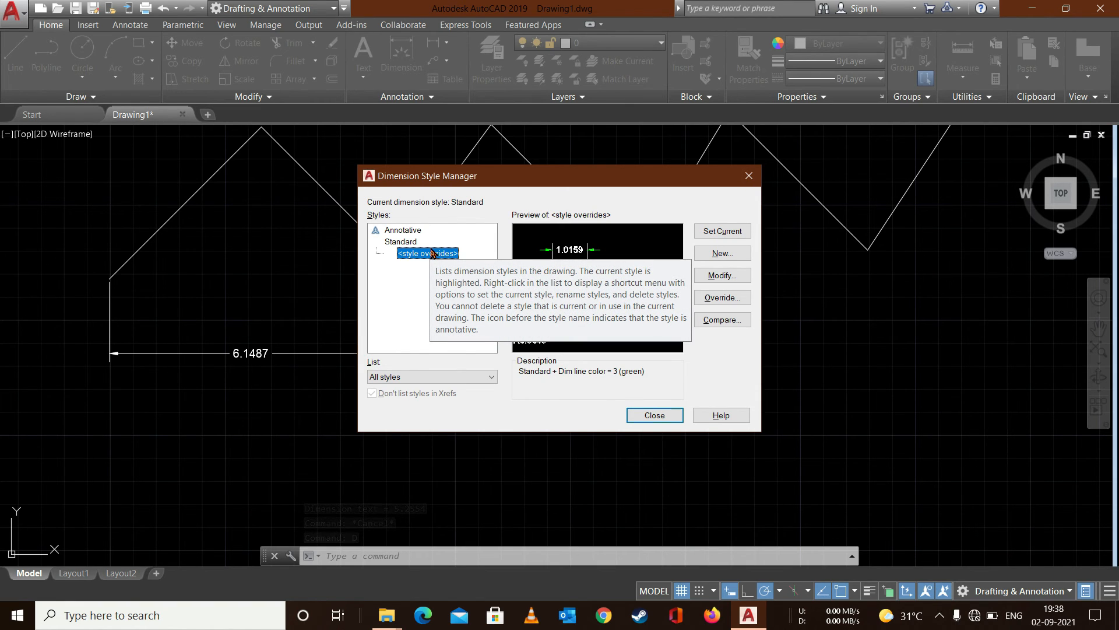
right_click(432, 252)
left_click(455, 271)
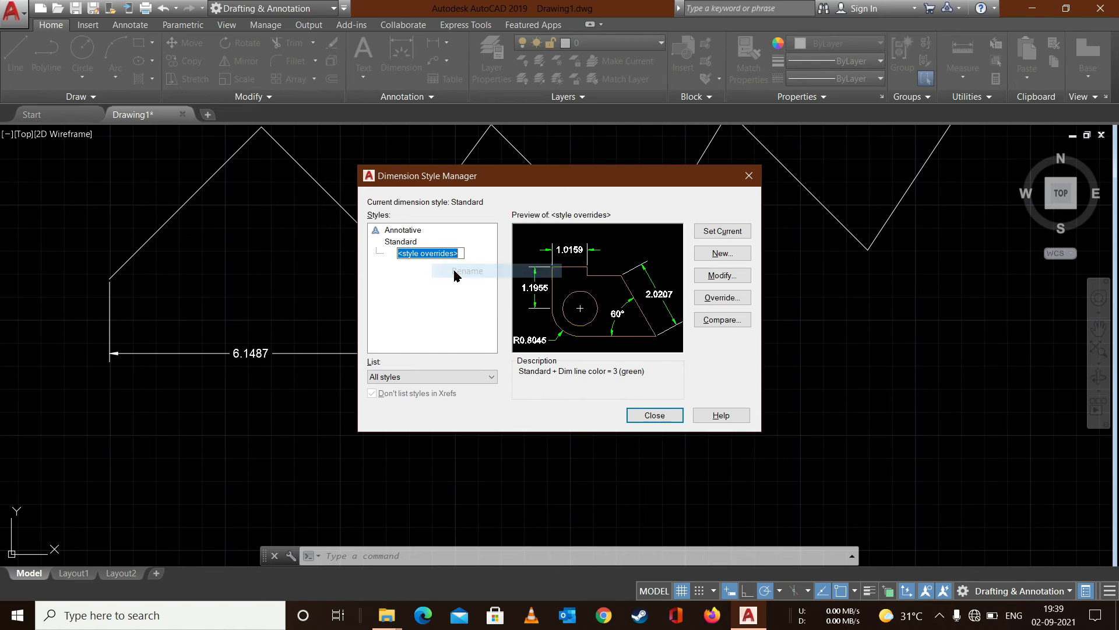
type("NEW STYLE")
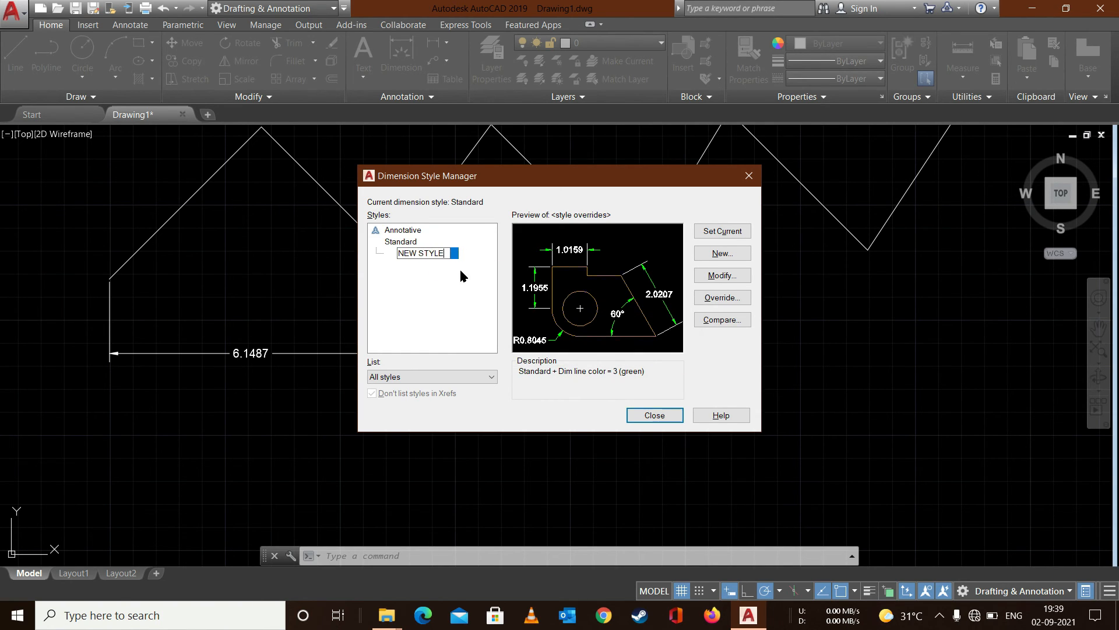
key("Return")
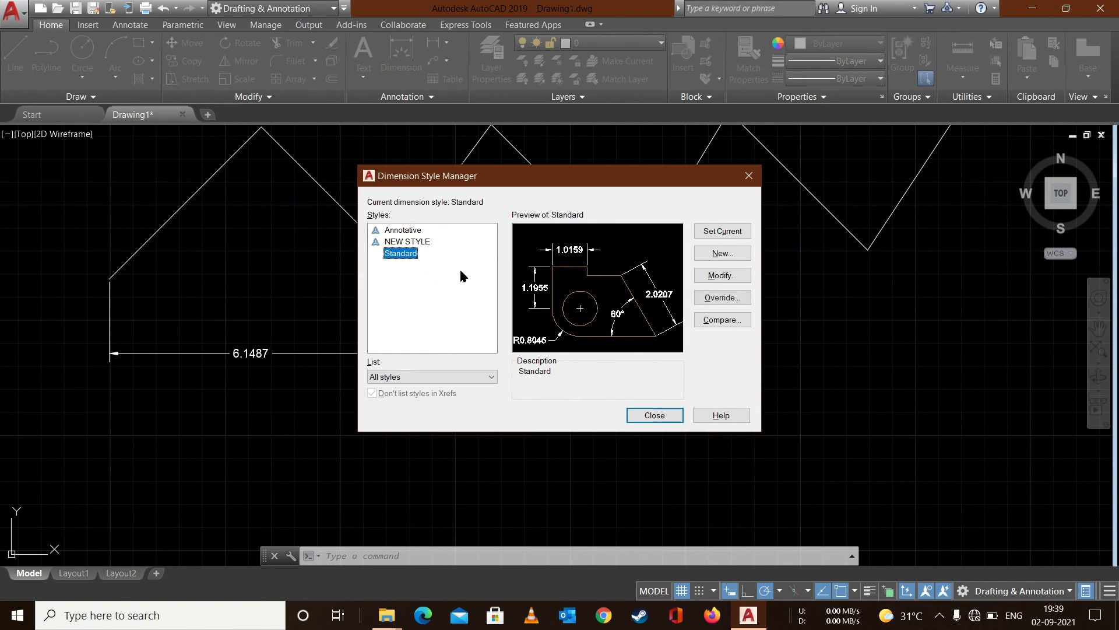
left_click(403, 243)
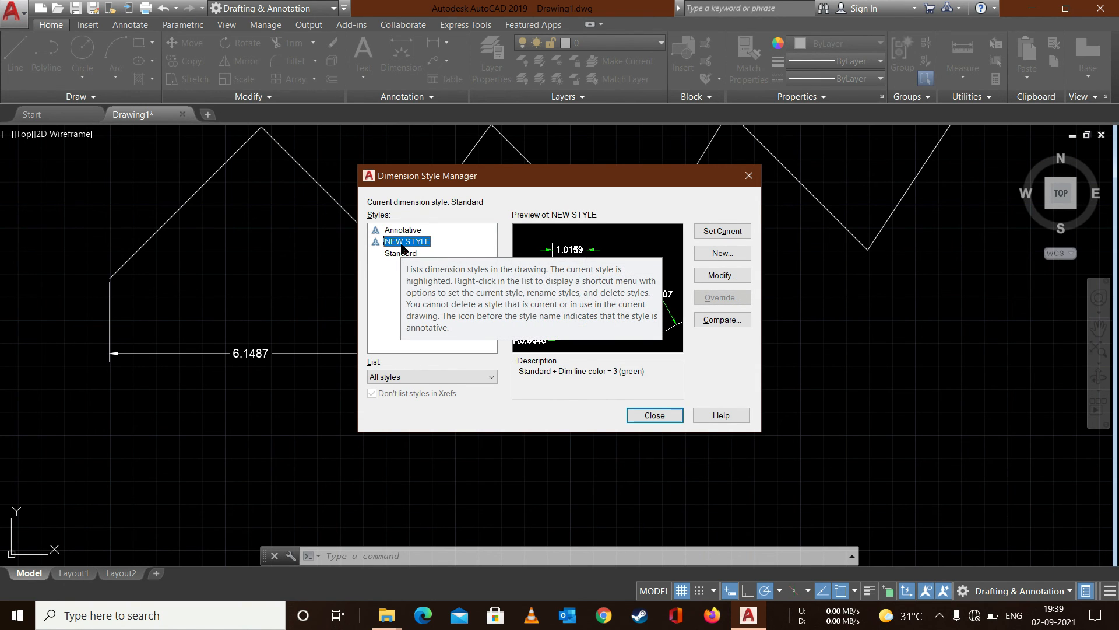
left_click(654, 415)
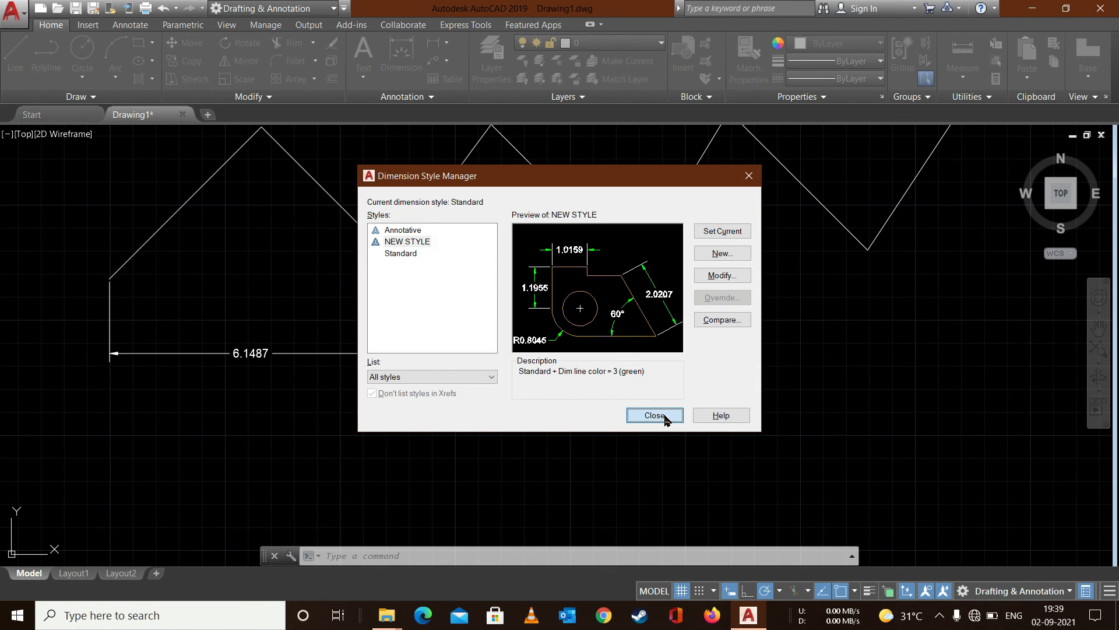
Step: Exit the program from the finished Drawing1.dwg drawing
scroll(450, 472, "down", 2)
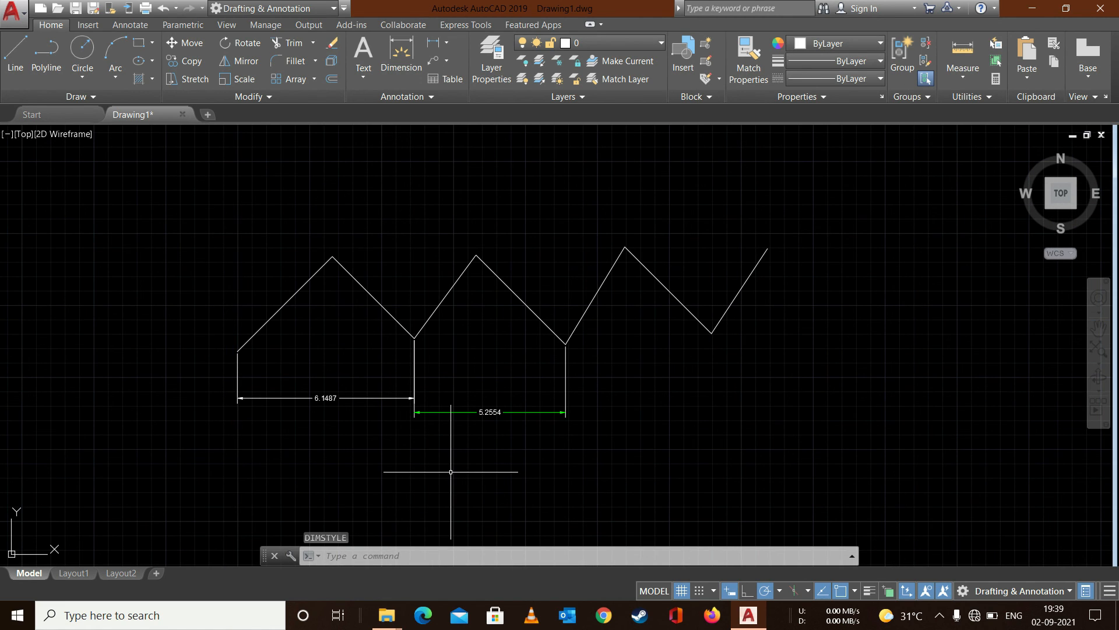
key("Escape")
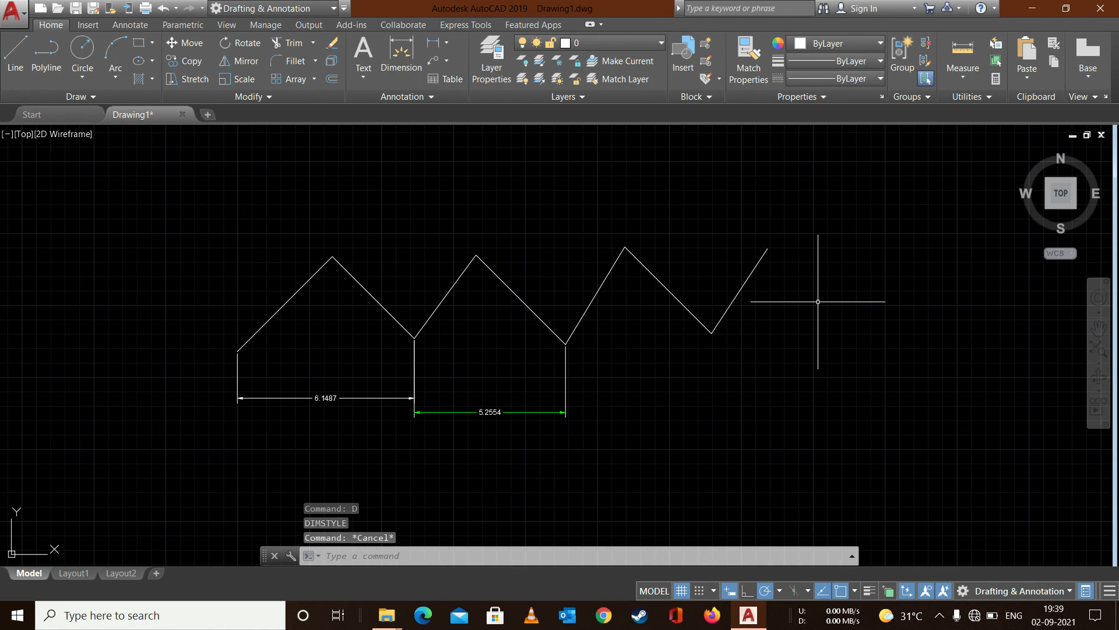
left_click(1101, 8)
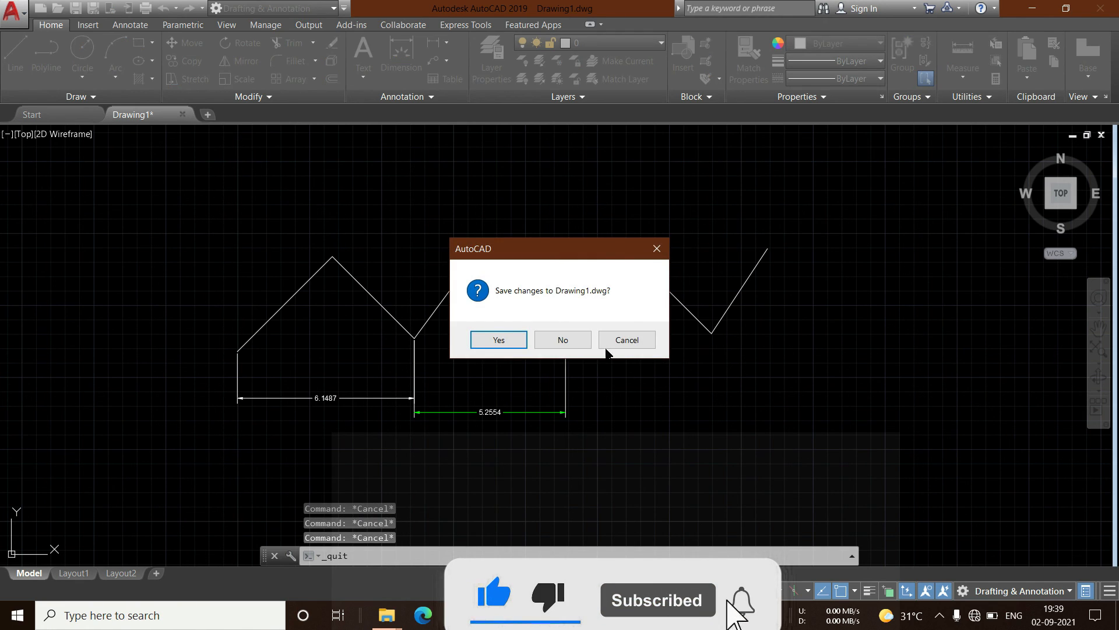